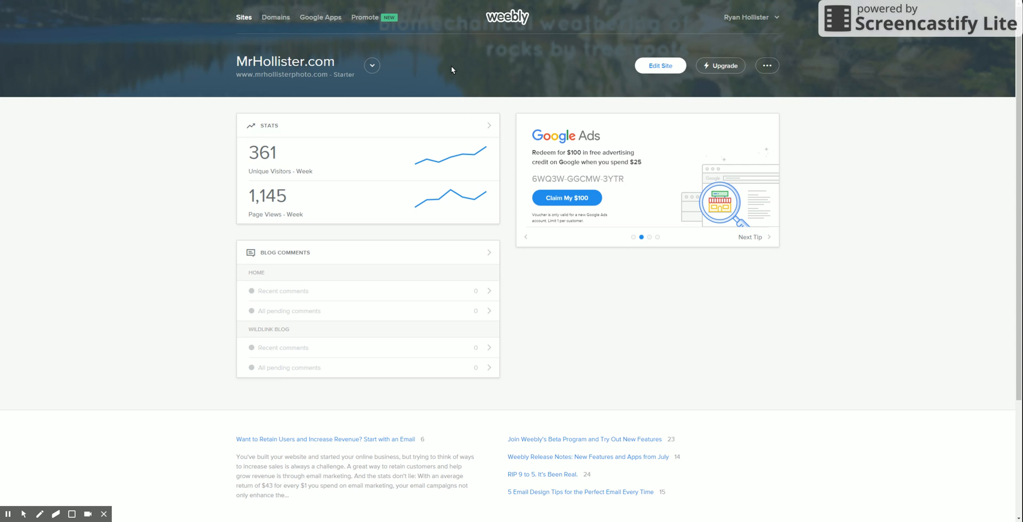
- Start adding a new site from the list of existing sites
click(372, 66)
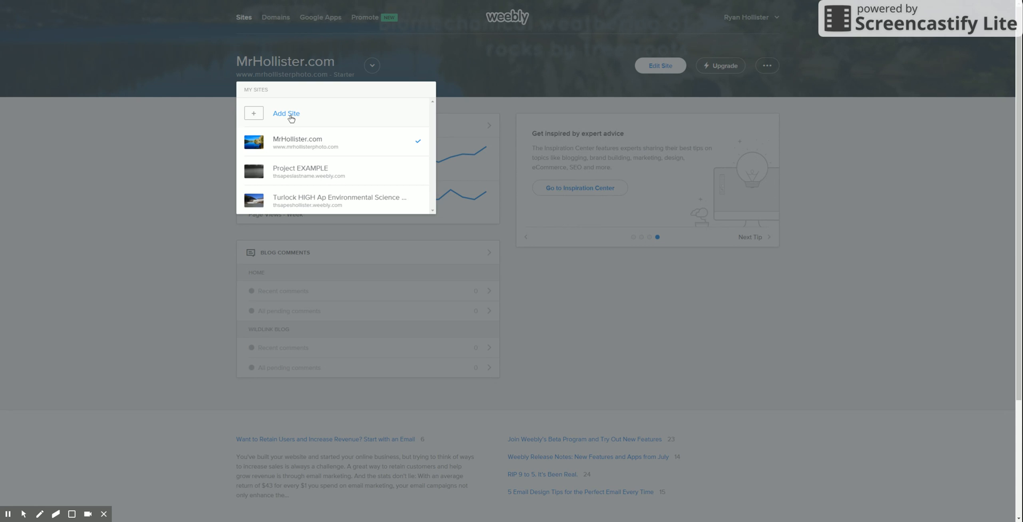
click(374, 66)
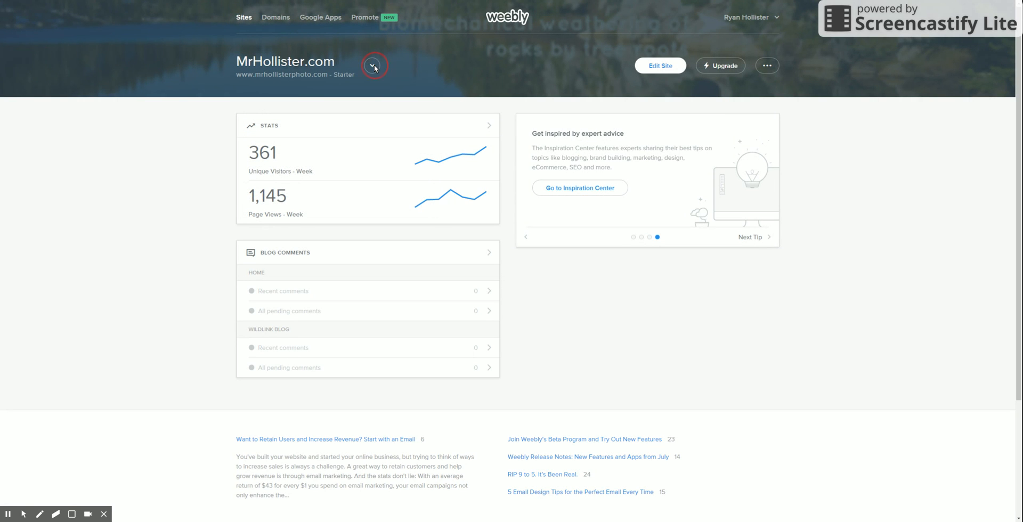
click(373, 66)
click(289, 117)
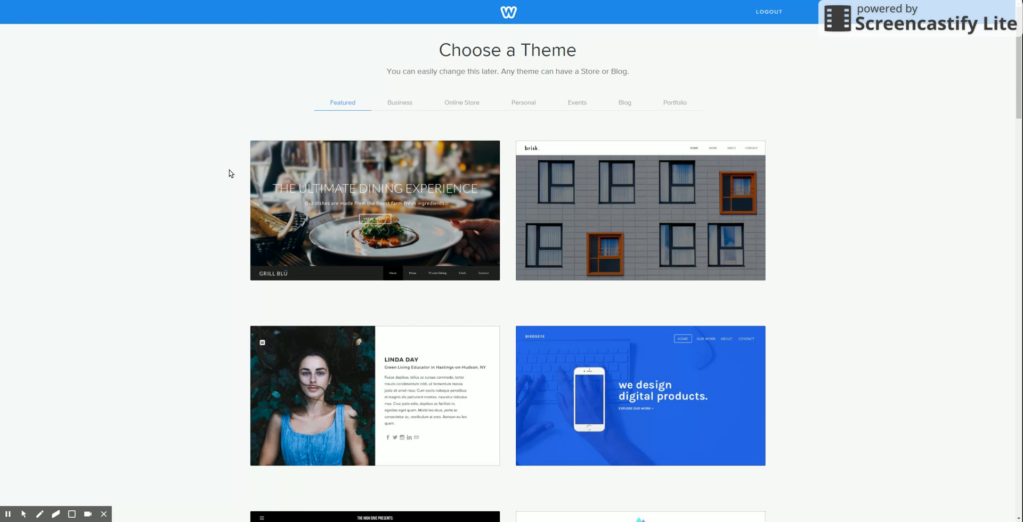
- Browse the featured and blog themes and choose the Paris blog theme for the new site
scroll(232, 174, down, 6)
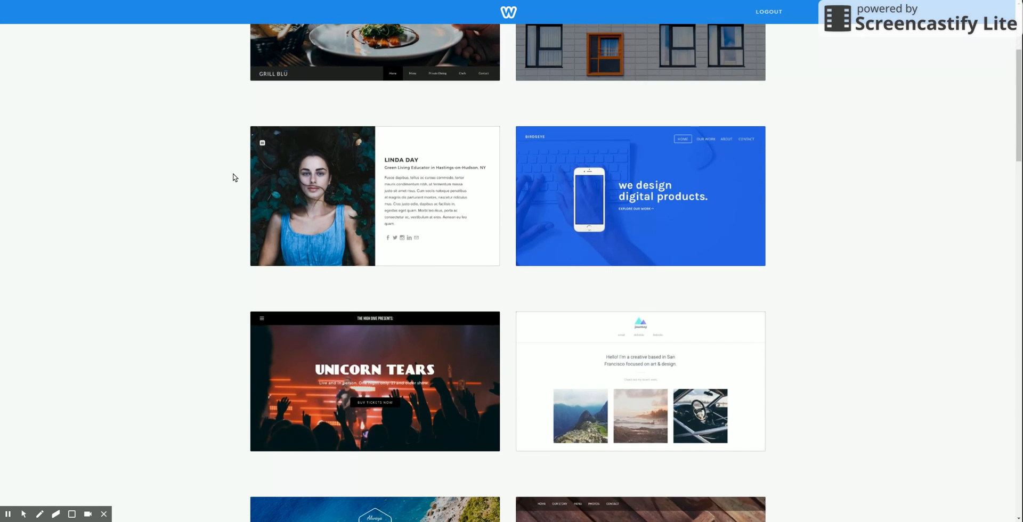
scroll(235, 178, up, 4)
scroll(234, 177, up, 3)
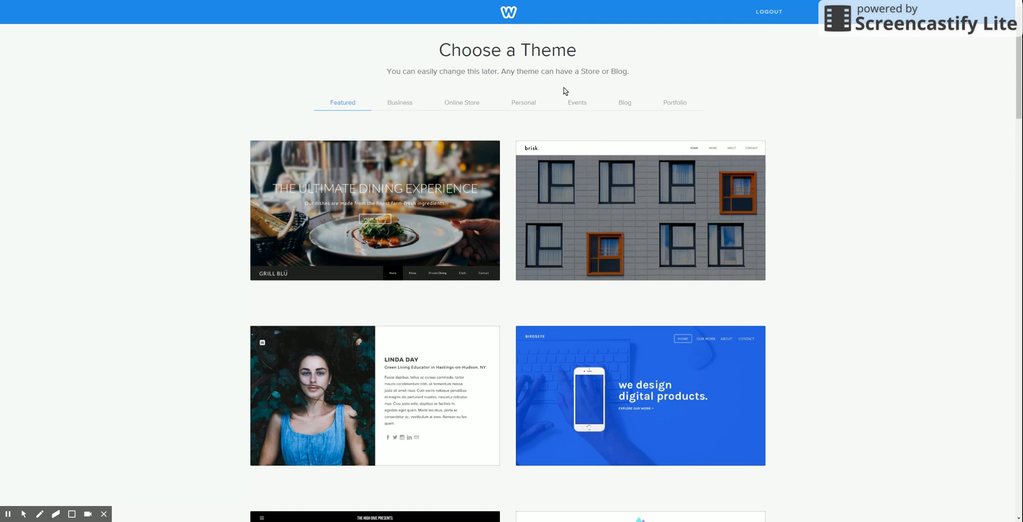
mouse_move(610, 155)
scroll(608, 154, down, 1)
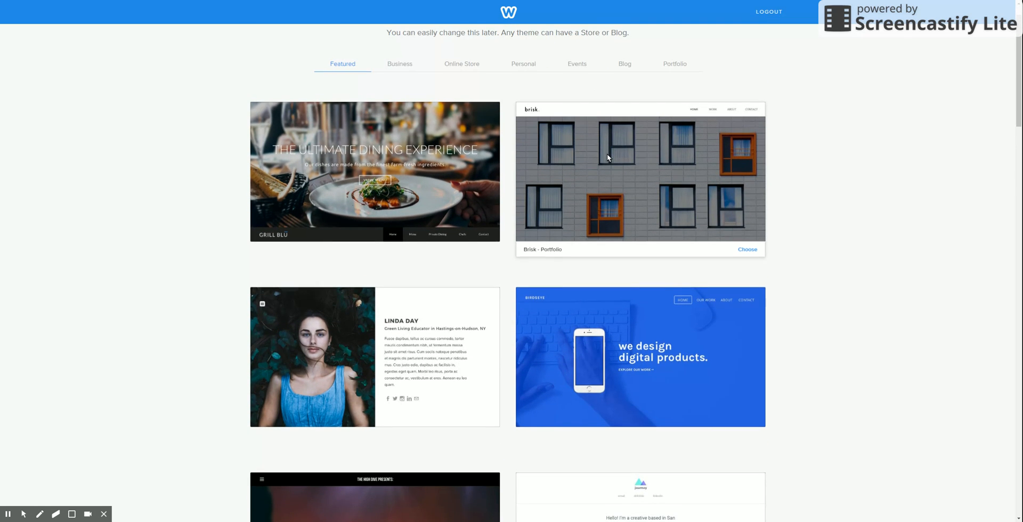
scroll(608, 154, up, 1)
click(627, 105)
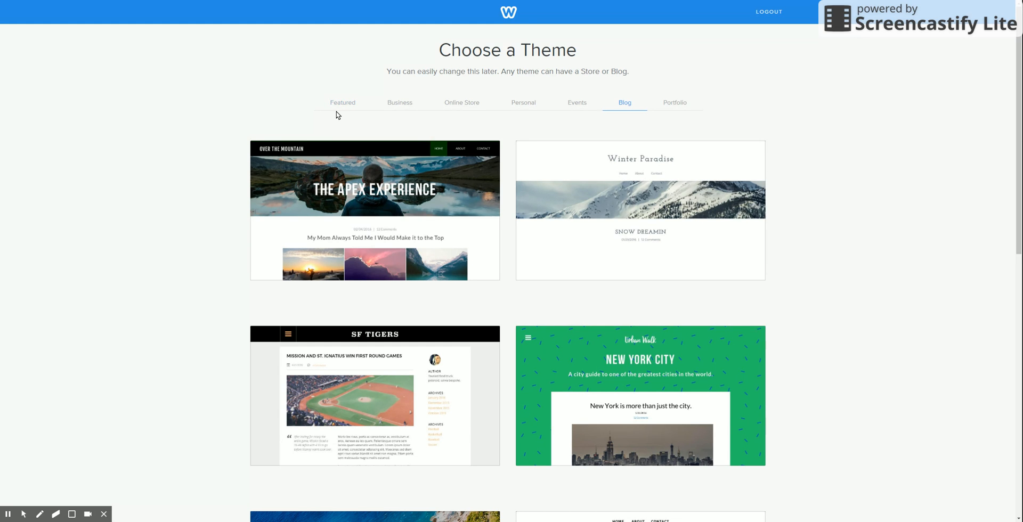
mouse_move(360, 158)
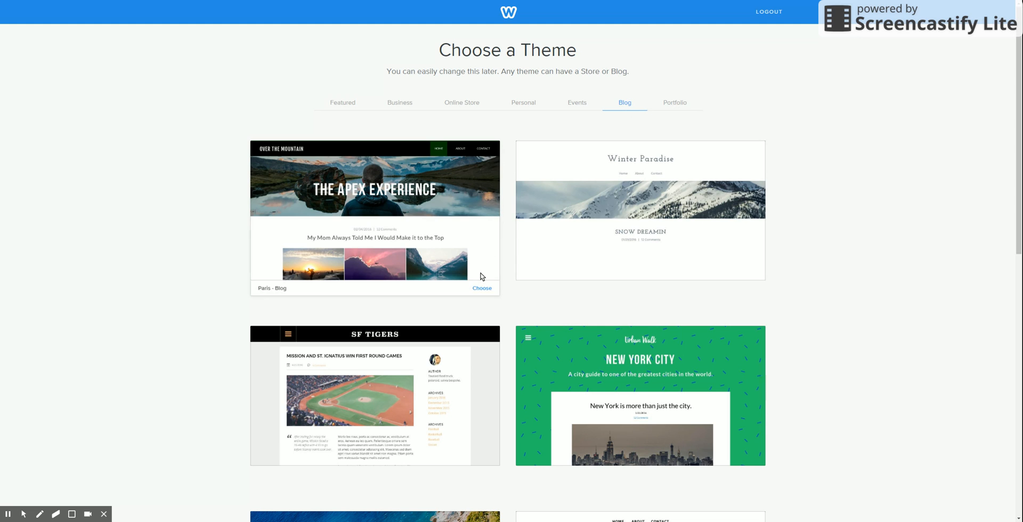
click(479, 291)
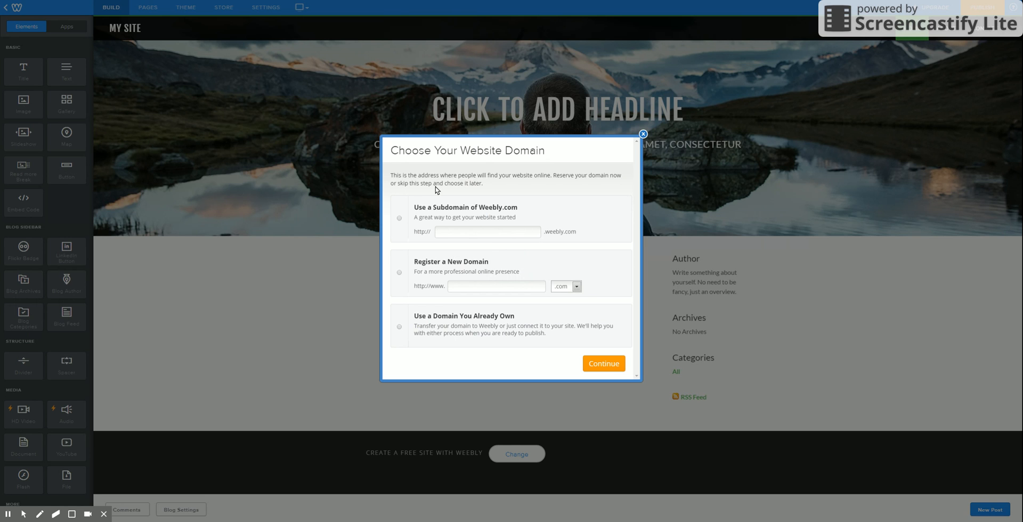
- Choose a free weebly.com subdomain for the site, enter the class address containing the teacher's surname, and continue
click(468, 232)
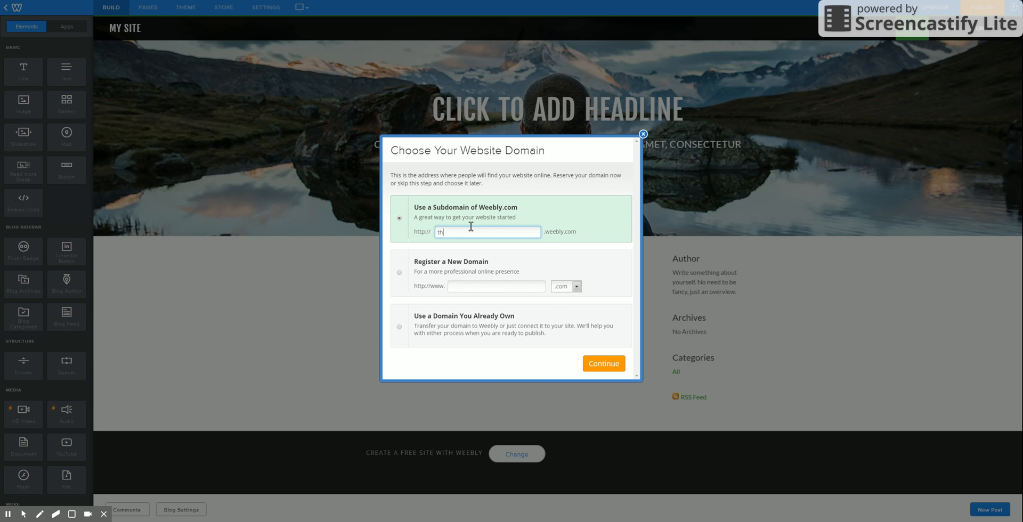
text(apeshollister1)
click(606, 367)
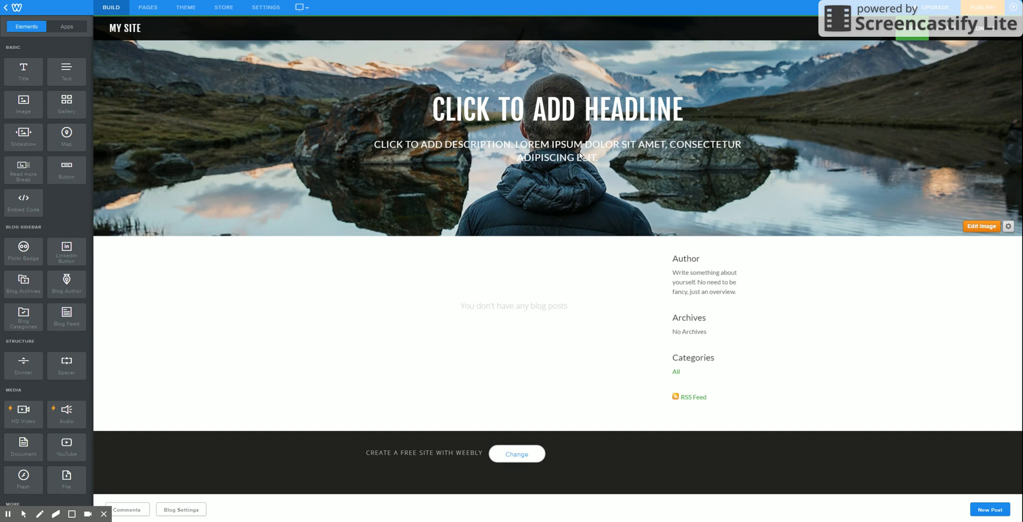
- Replace the banner headline on the home page with the teacher's surname in possessive form followed by "AP ENVIRO SCI CLASS"
click(571, 111)
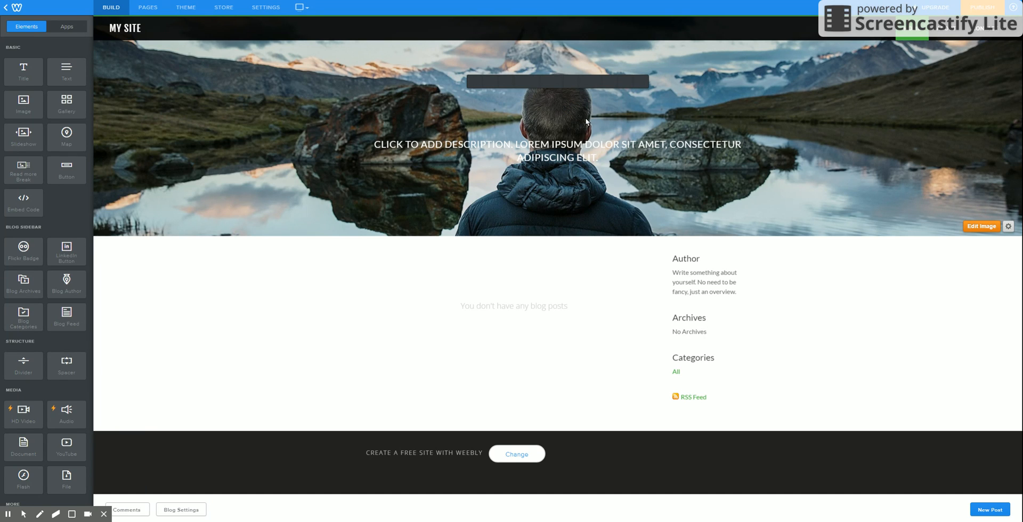
text(HO)
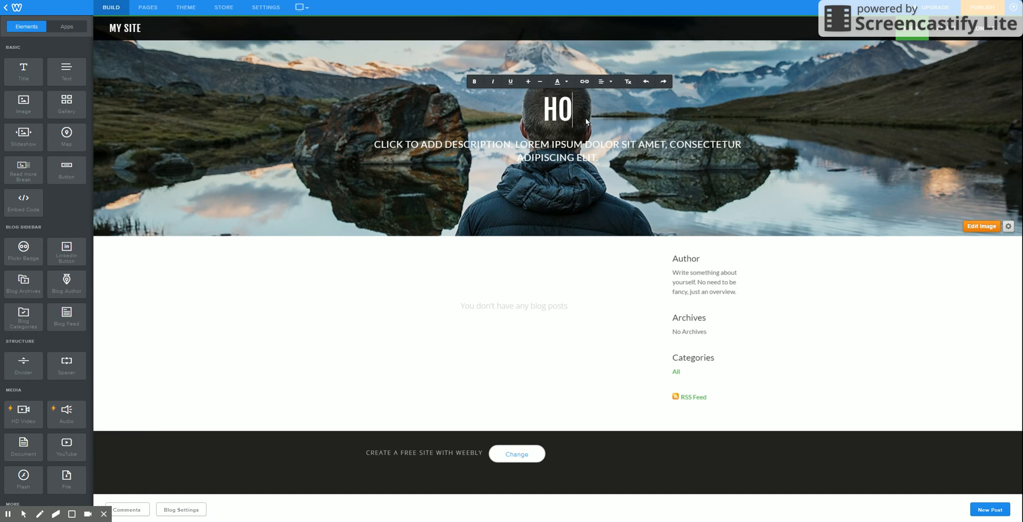
key(BackSpace)
text(OLLI)
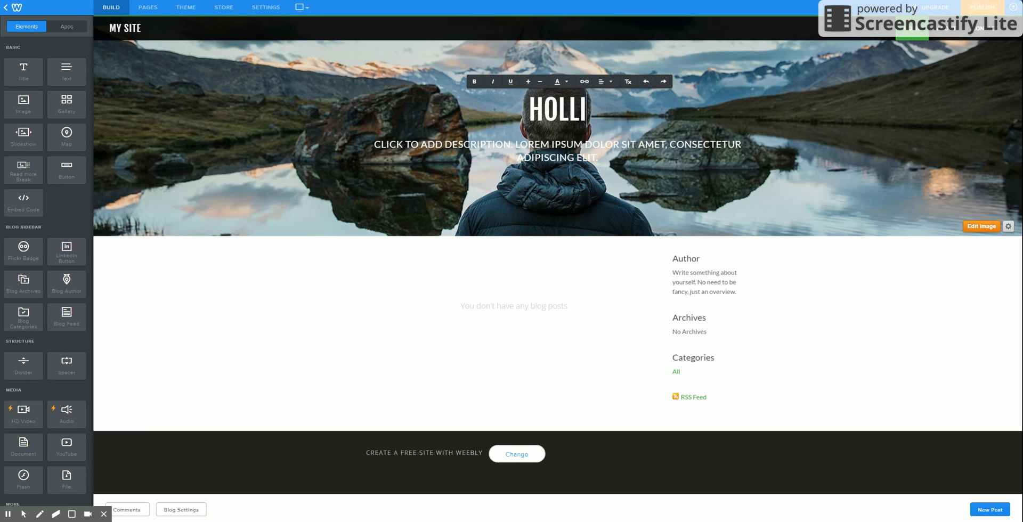
text(STER'S AP)
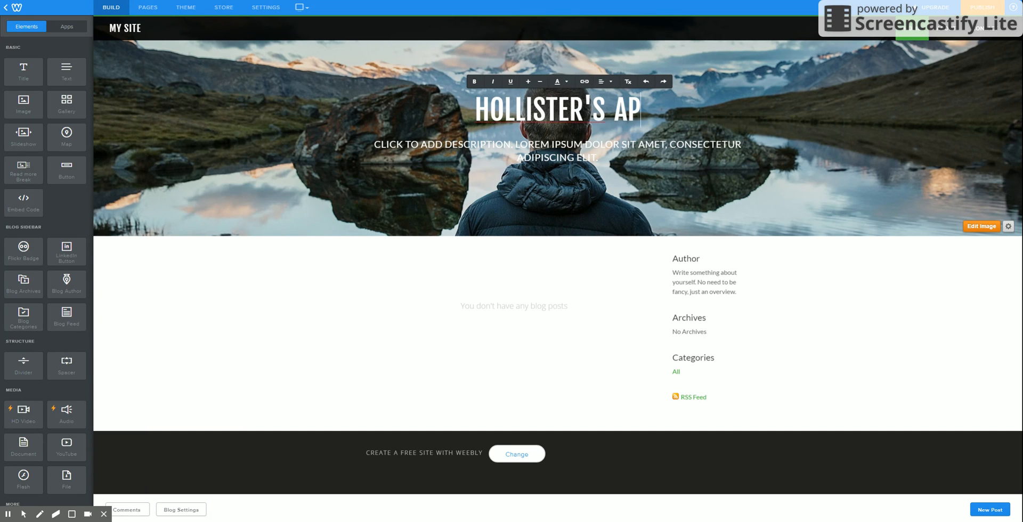
text( ENVIRO SCI )
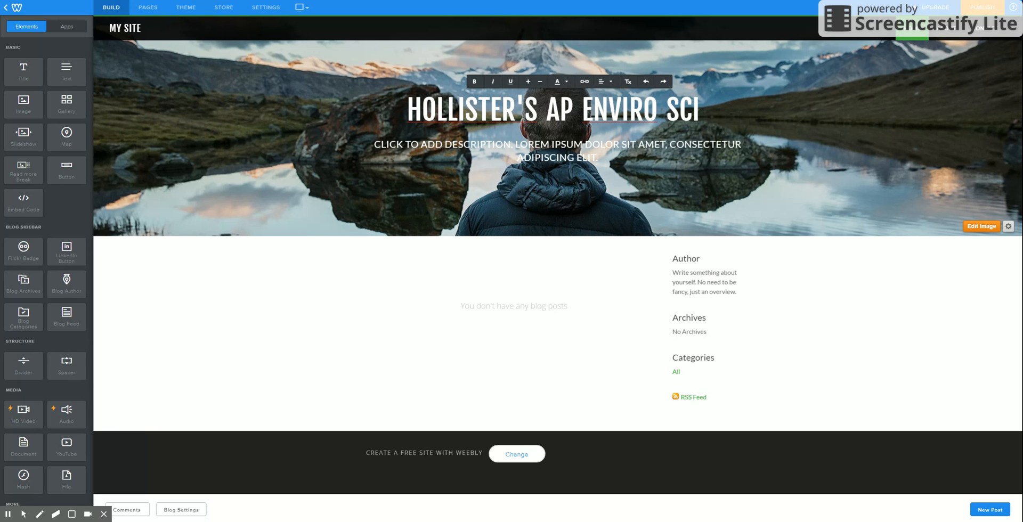
text(CLASS)
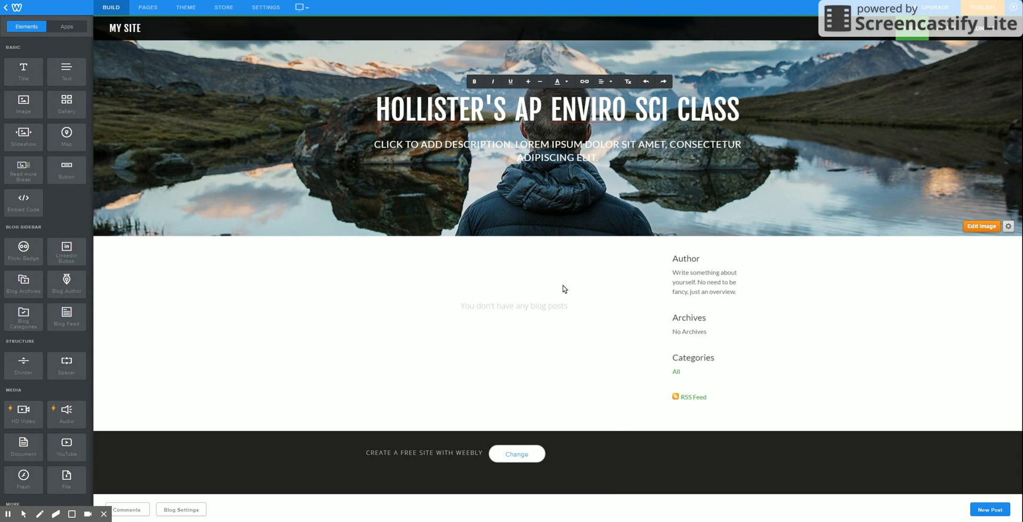
click(598, 287)
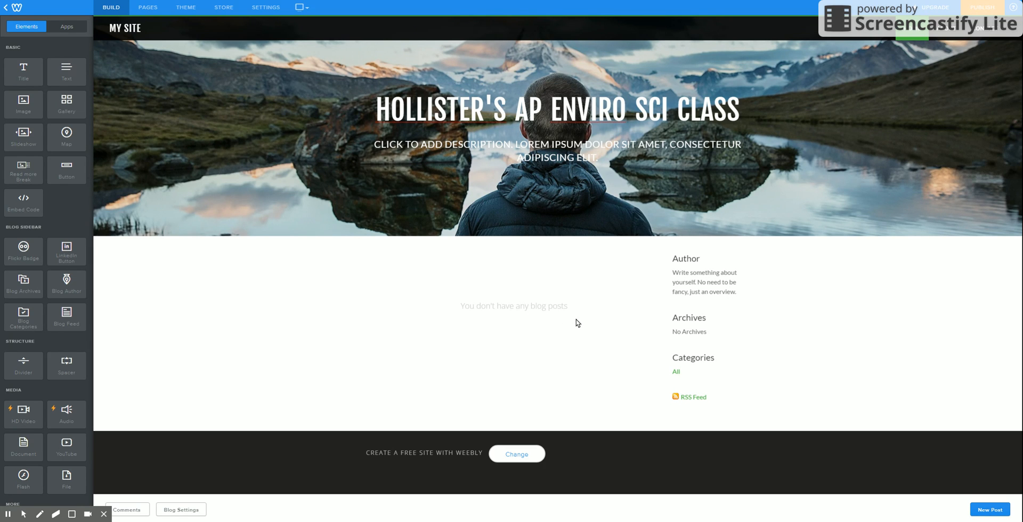
- Replace the site title "MY SITE" with the teacher's surname plus "S" followed by "ENVIROSCI"
mouse_move(138, 28)
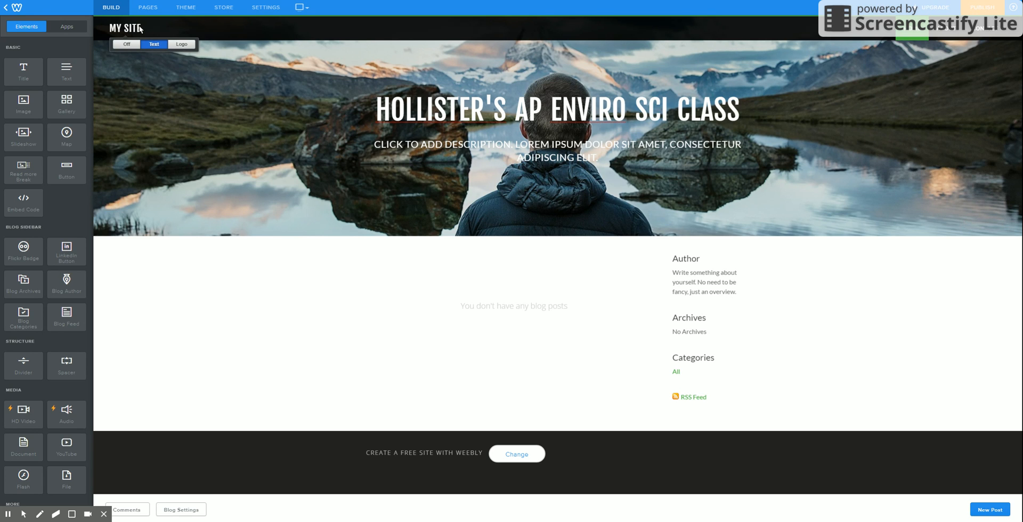
drag(140, 29, 107, 30)
text(HOLLIS)
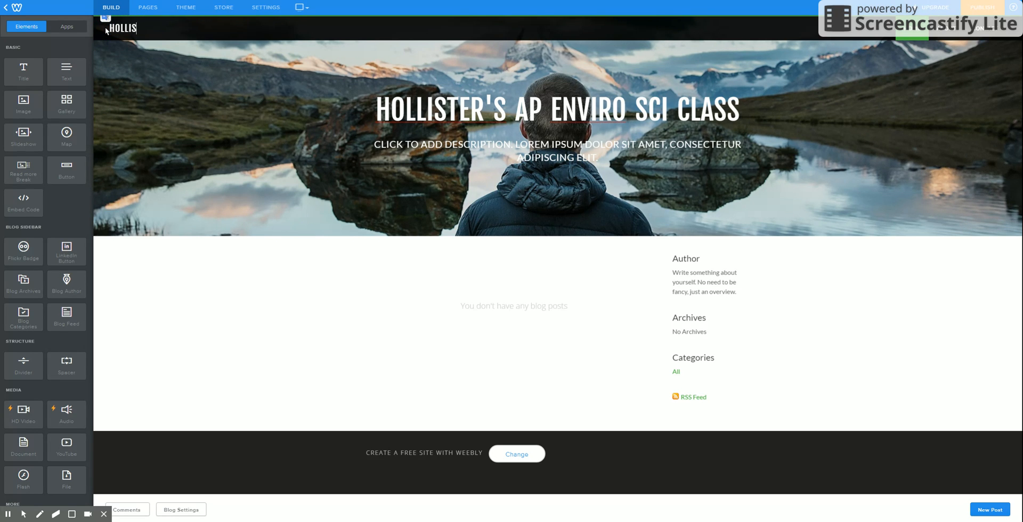
text(TERS ENVIROSCI)
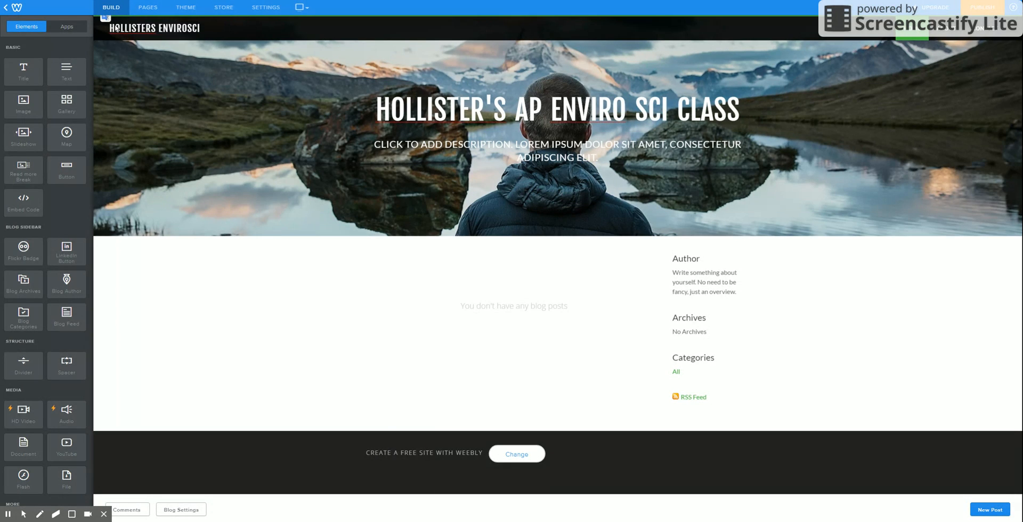
- Delete the About and Contact pages from the site
click(150, 10)
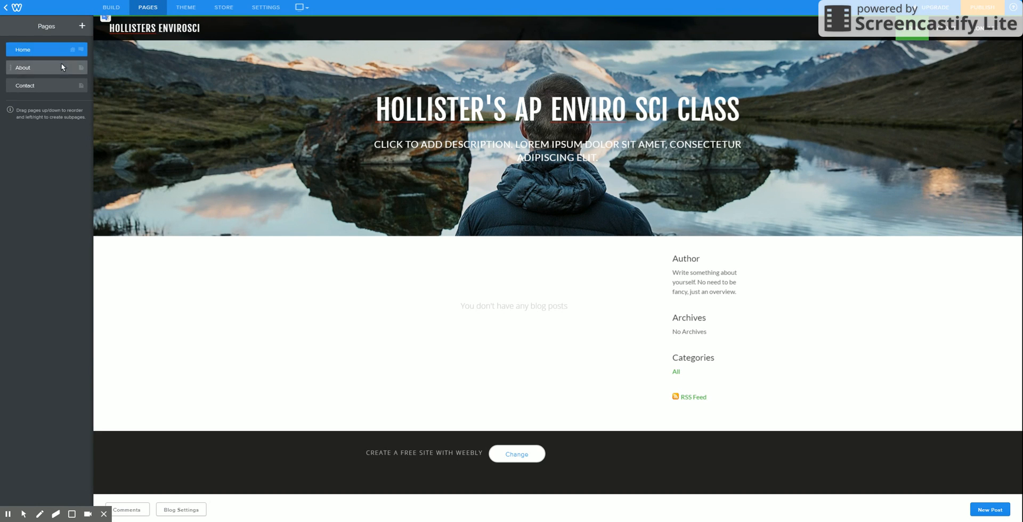
click(28, 69)
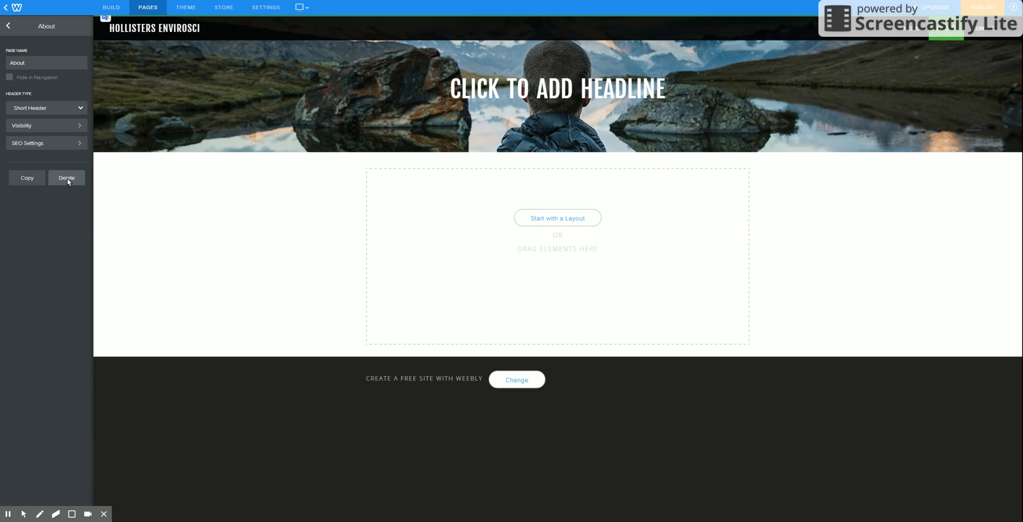
click(67, 178)
click(534, 278)
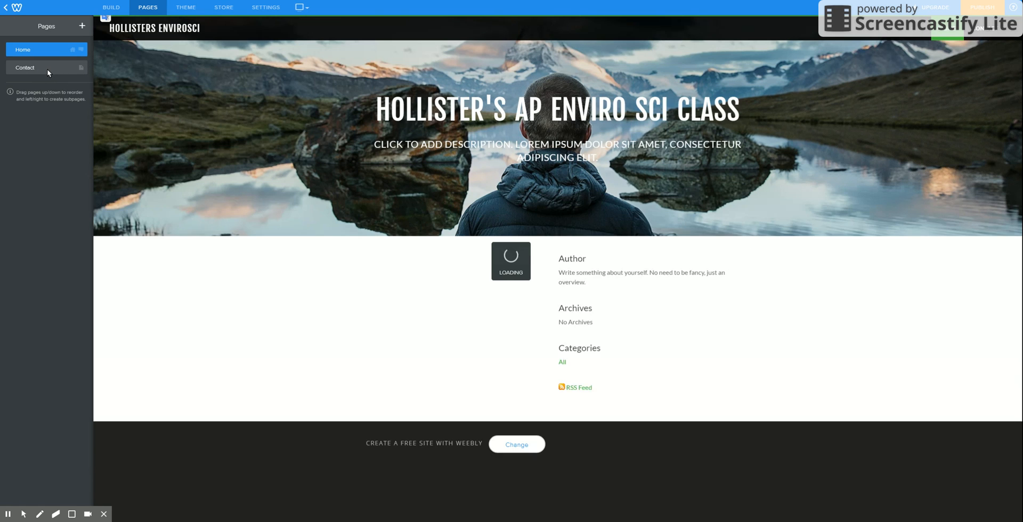
click(47, 69)
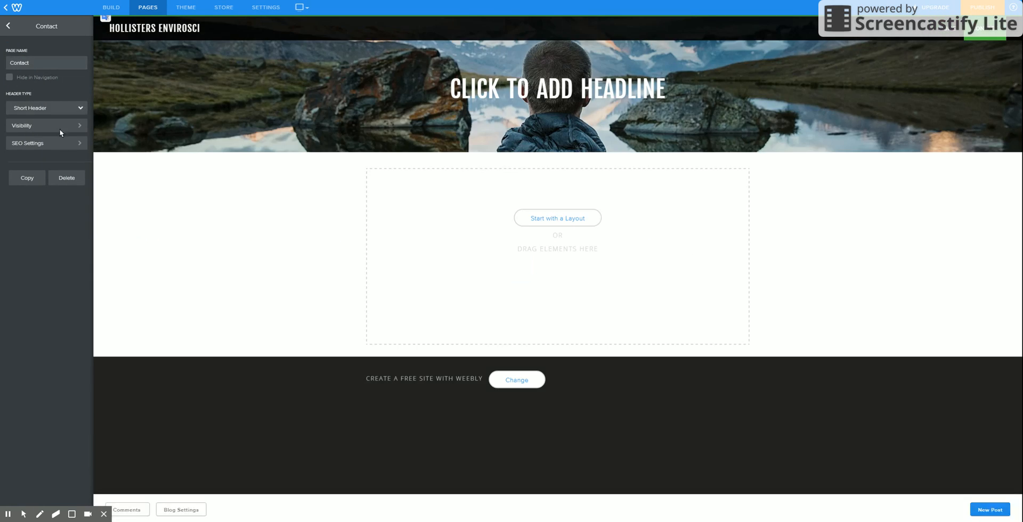
click(67, 178)
click(537, 277)
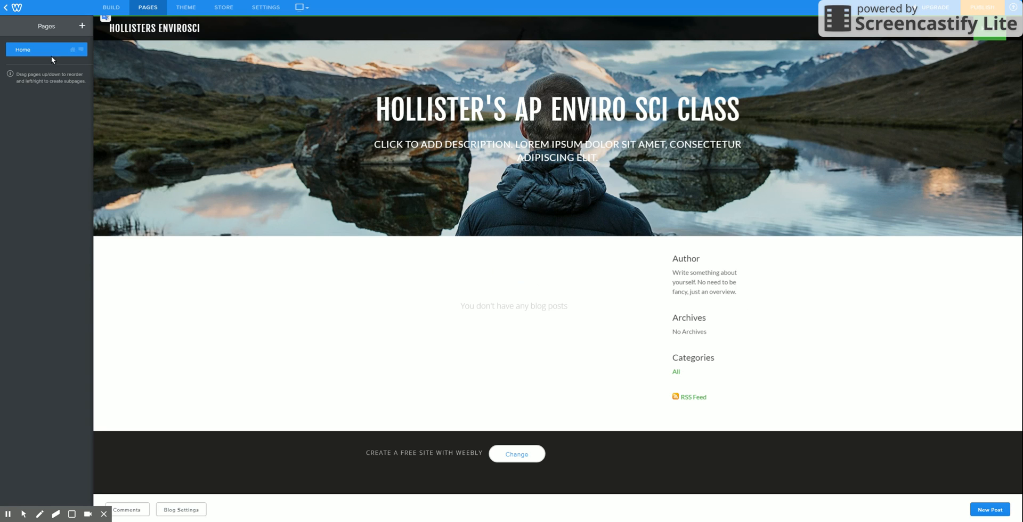
- Add a blog page named "Keep Up" to the site and save it
click(82, 26)
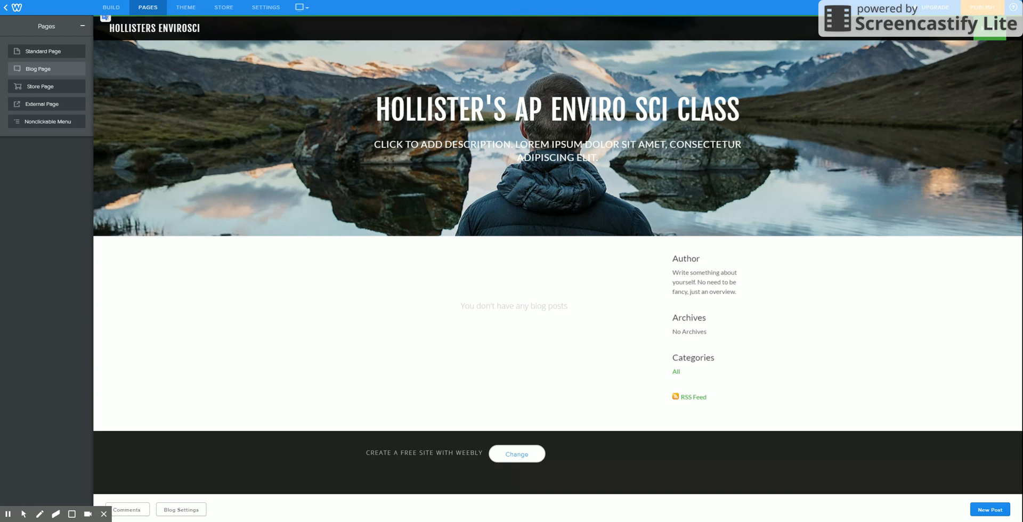
click(48, 68)
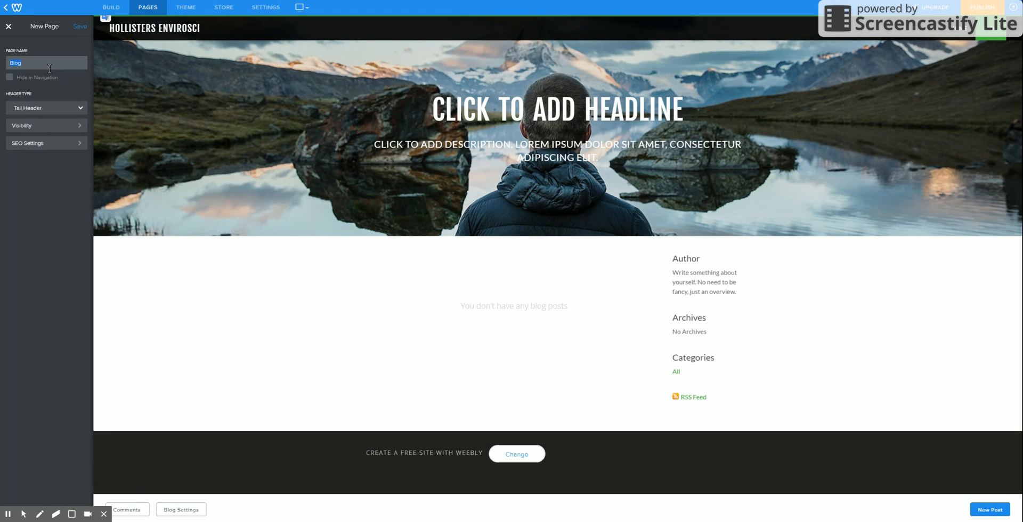
text(Keep Up)
click(79, 27)
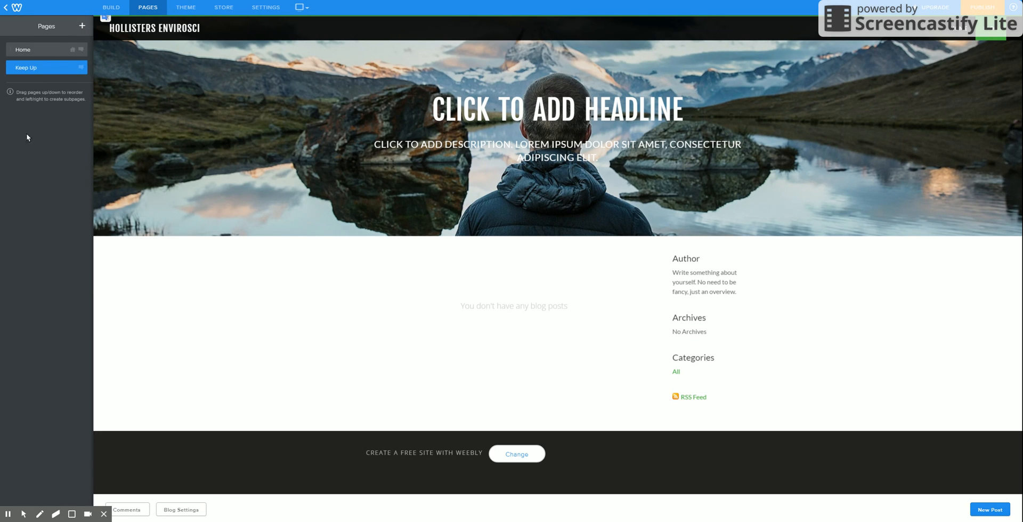
- Add a second blog page named "Labs" and save it
click(82, 26)
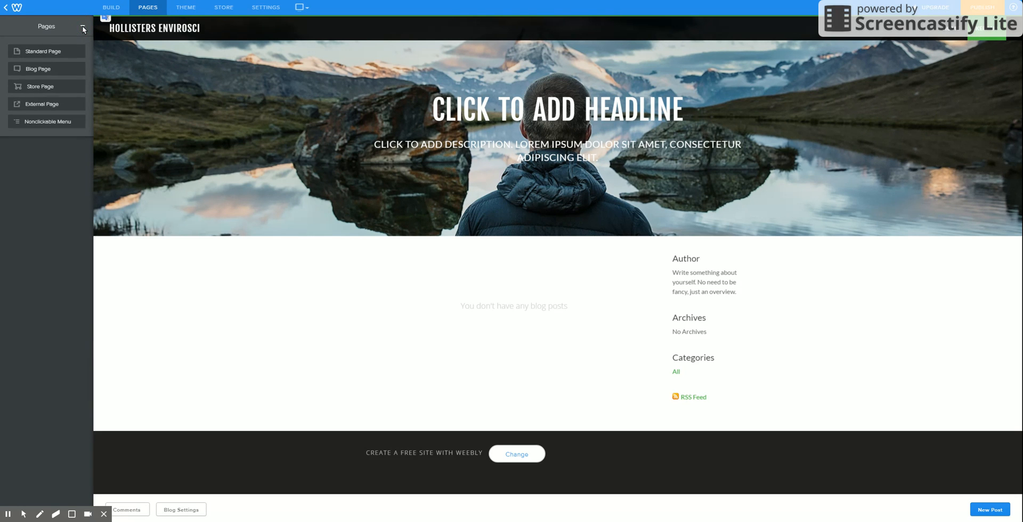
click(54, 69)
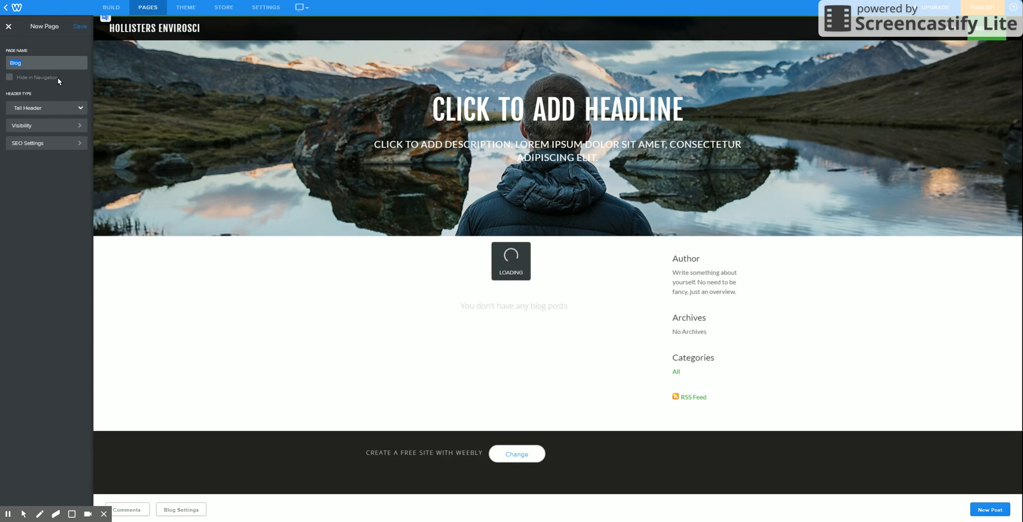
text(Labs)
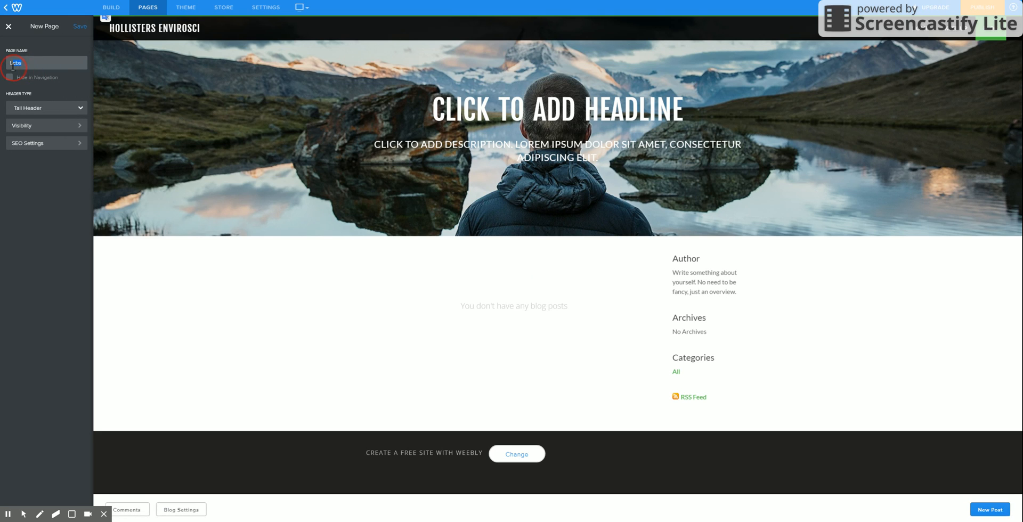
double_click(29, 63)
click(81, 27)
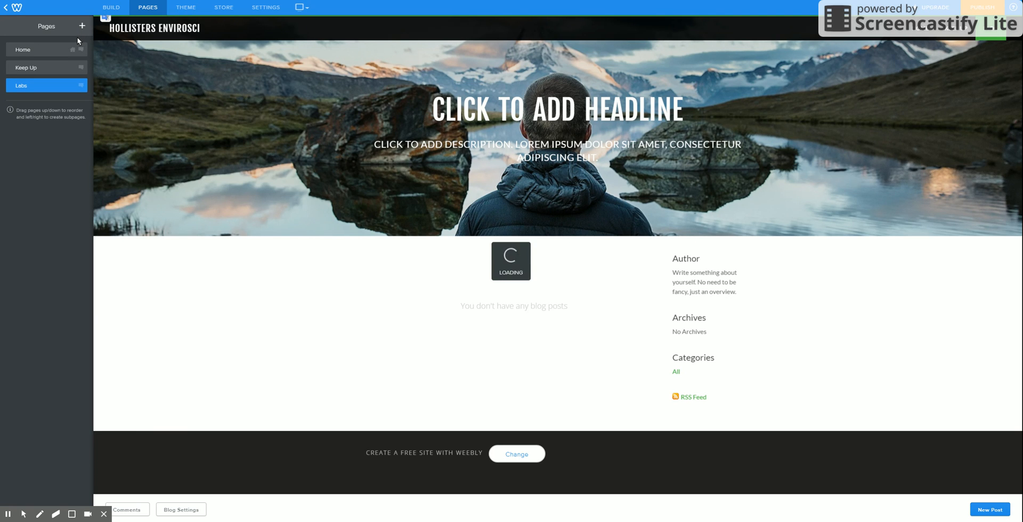
- Add a third blog page named "Step-Ups" and save it
click(83, 28)
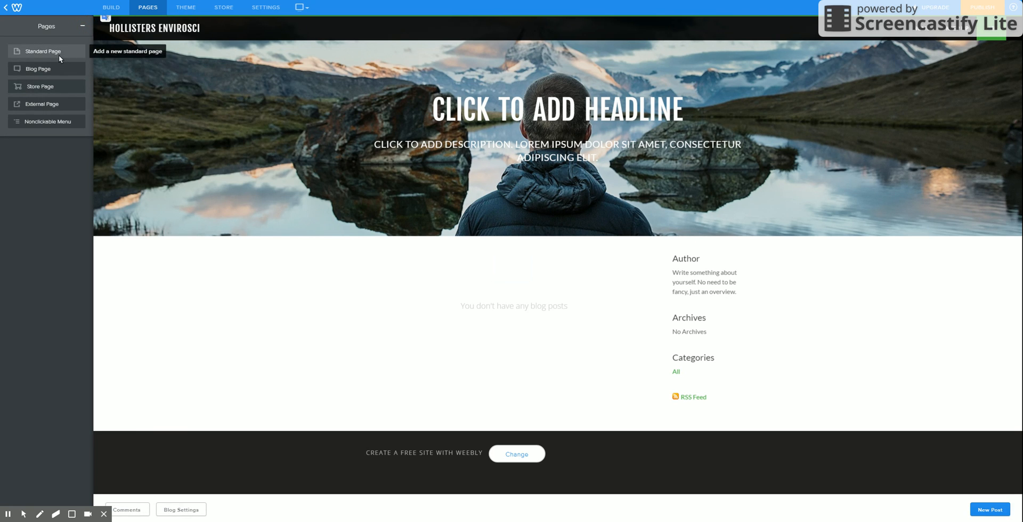
click(58, 68)
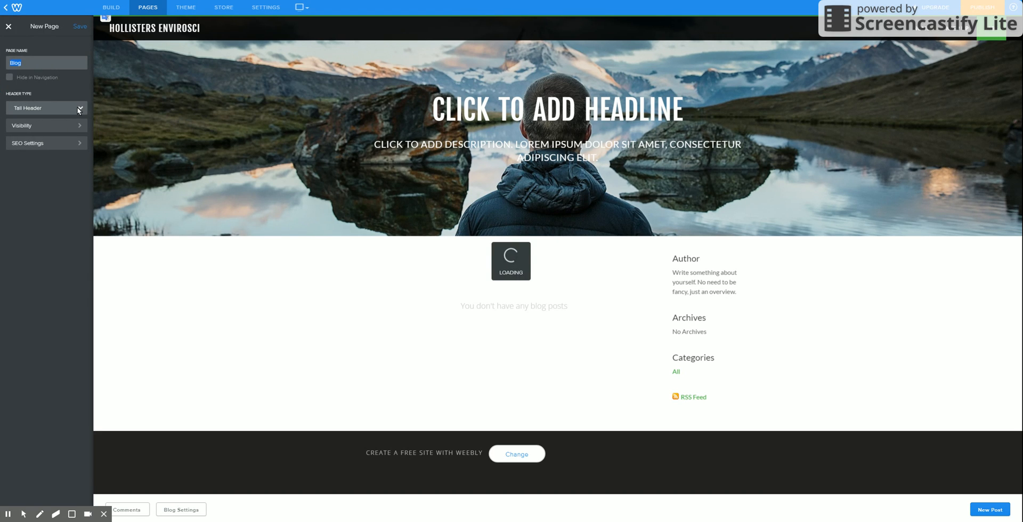
text(Kepp)
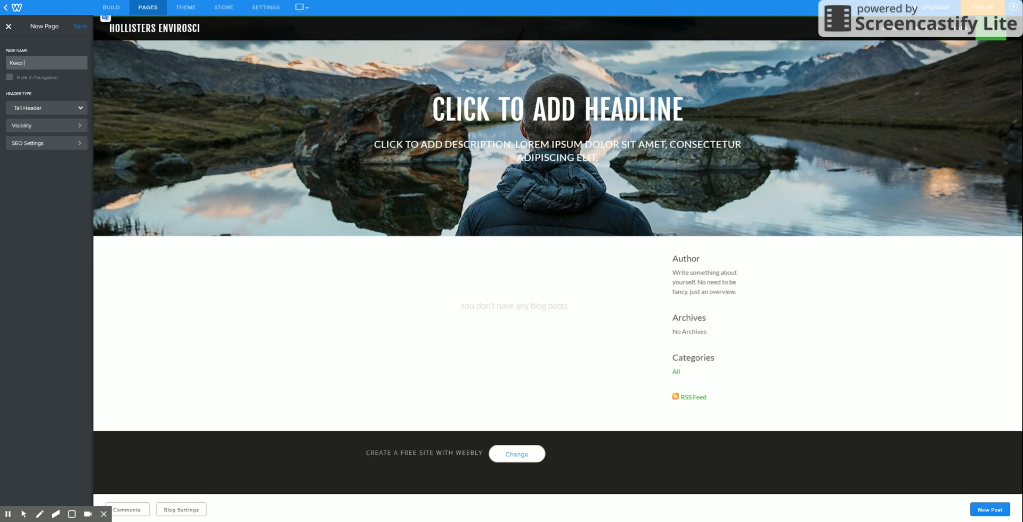
key(BackSpace)
key(BackSpace)
key(BackSpace)
text(Step-Ups)
click(83, 30)
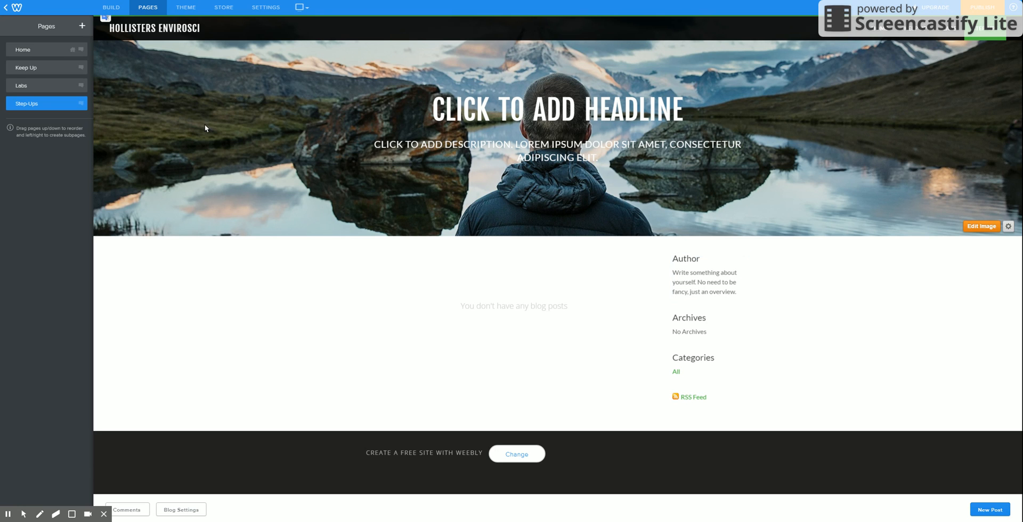
- Open the Keep Up page and replace its header headline with "KEEP UP"
click(48, 68)
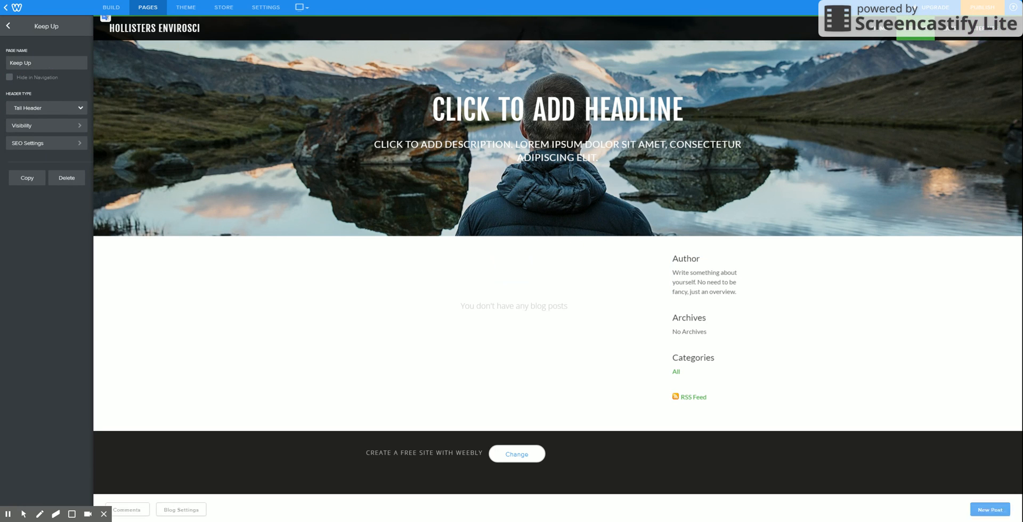
click(663, 114)
text(K)
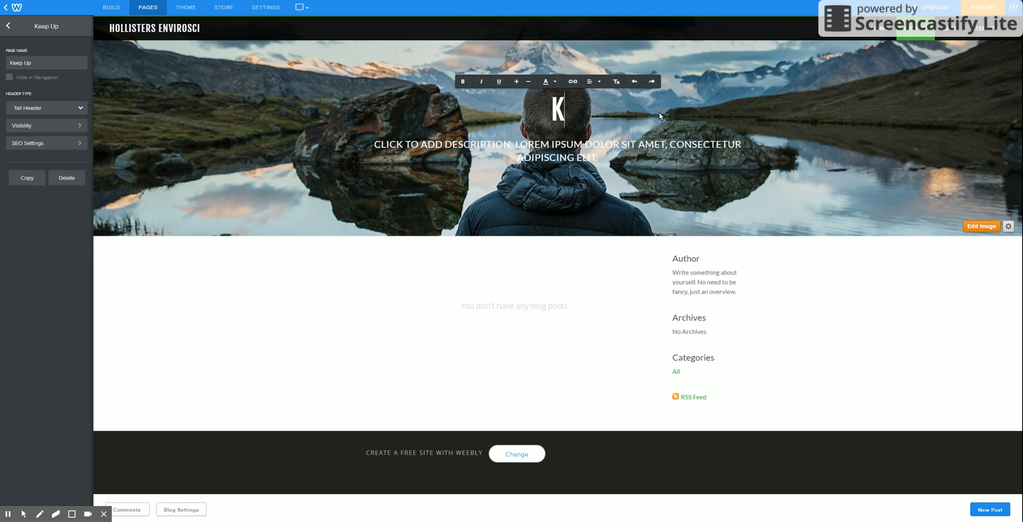
text(EEP)
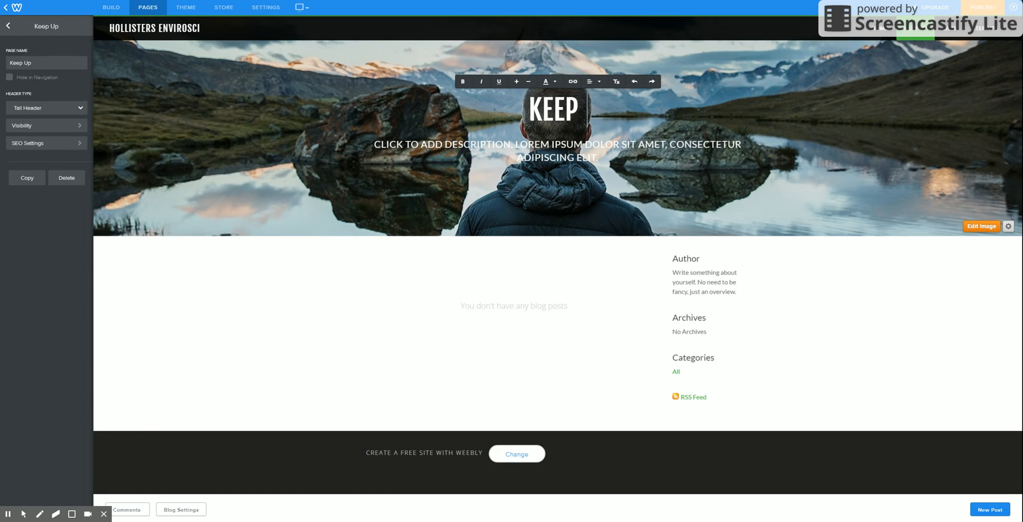
text( UP)
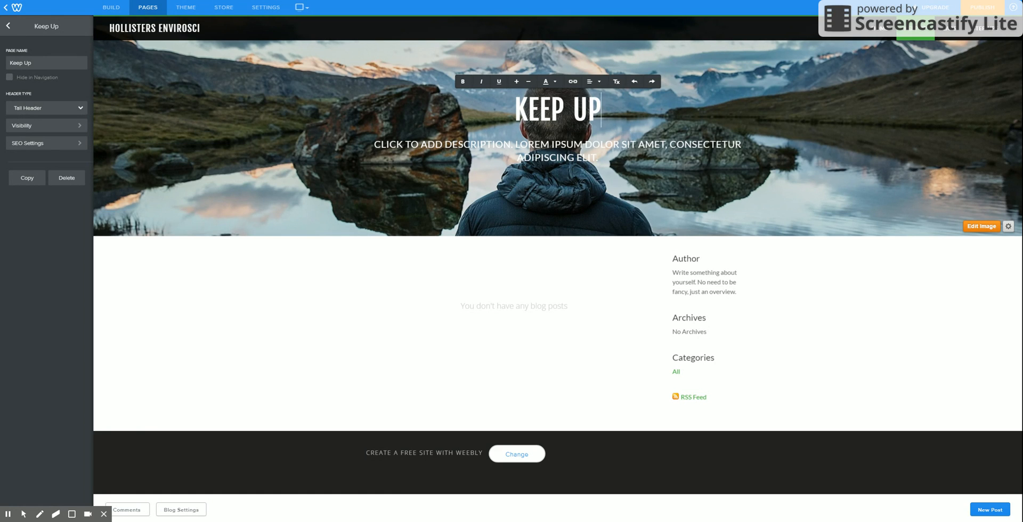
- Replace the Keep Up header description with "WEEKLY MUSINGS ON ENVIRO SCI TOPICS"
click(597, 156)
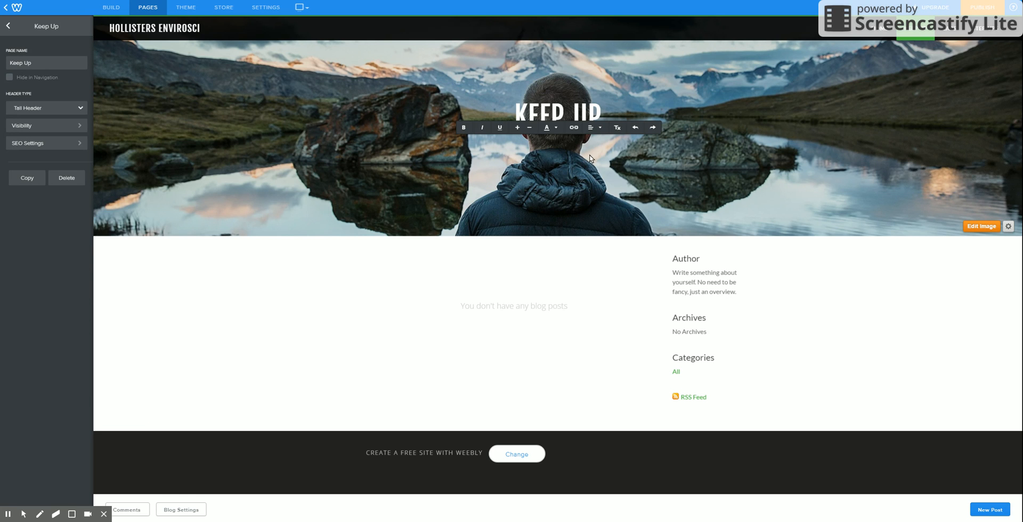
text(WEEKLY MUSINGS ON ENVIRO S)
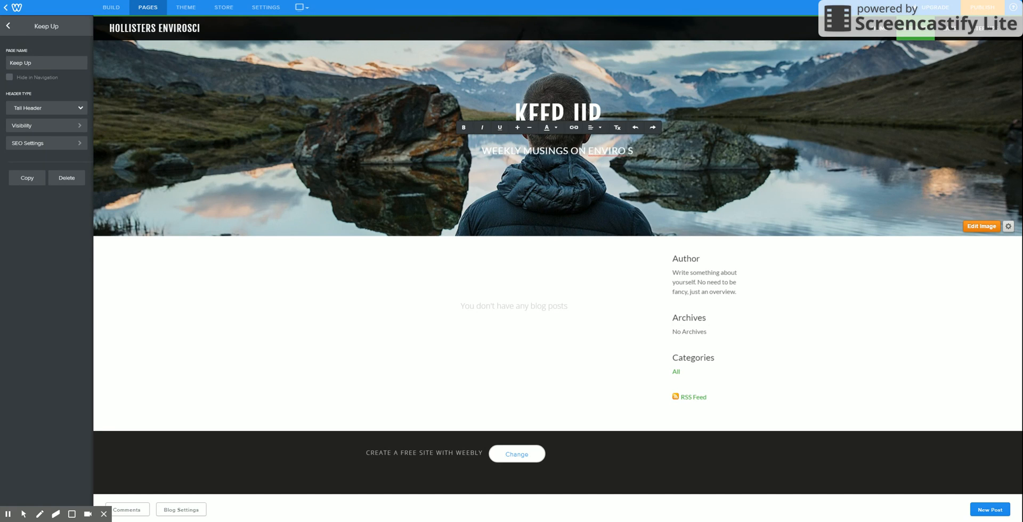
text(CI TOPICS)
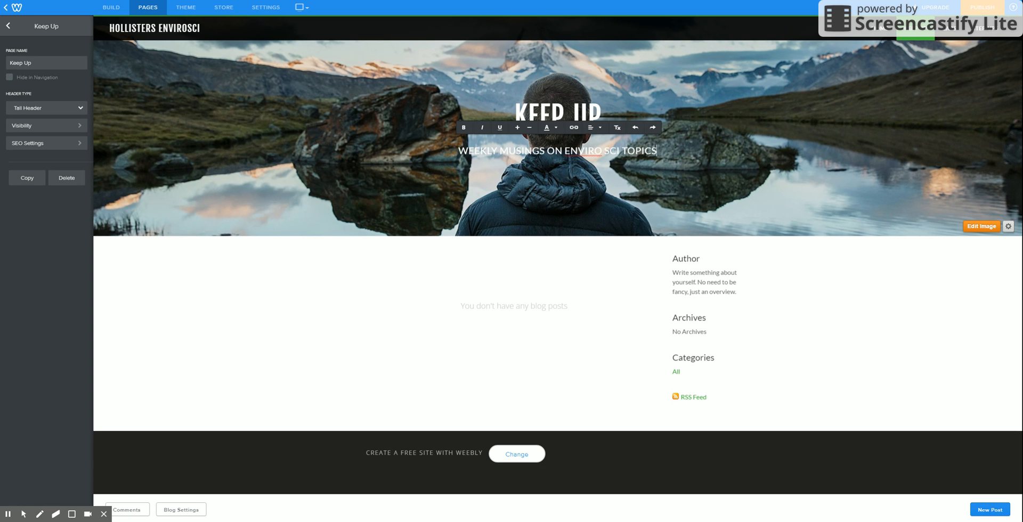
- Replace the "Author" heading in the blog sidebar with the teacher's surname
click(687, 277)
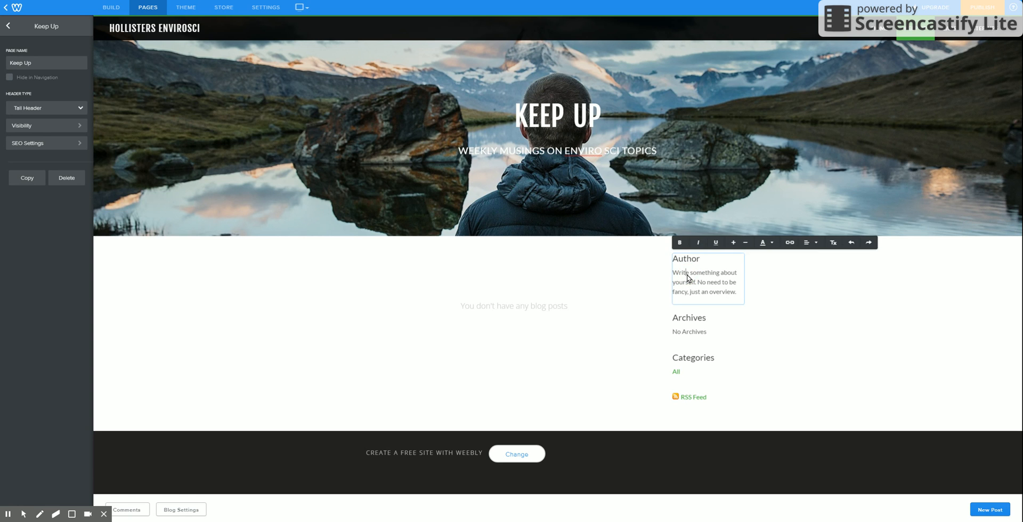
click(701, 264)
click(701, 263)
drag(701, 263, 669, 263)
text(Hollister)
click(705, 292)
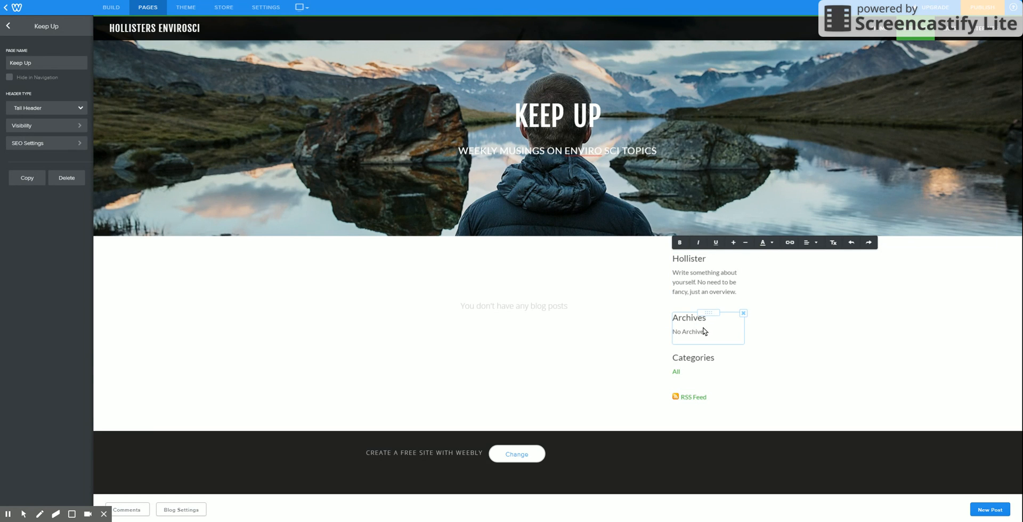
click(618, 292)
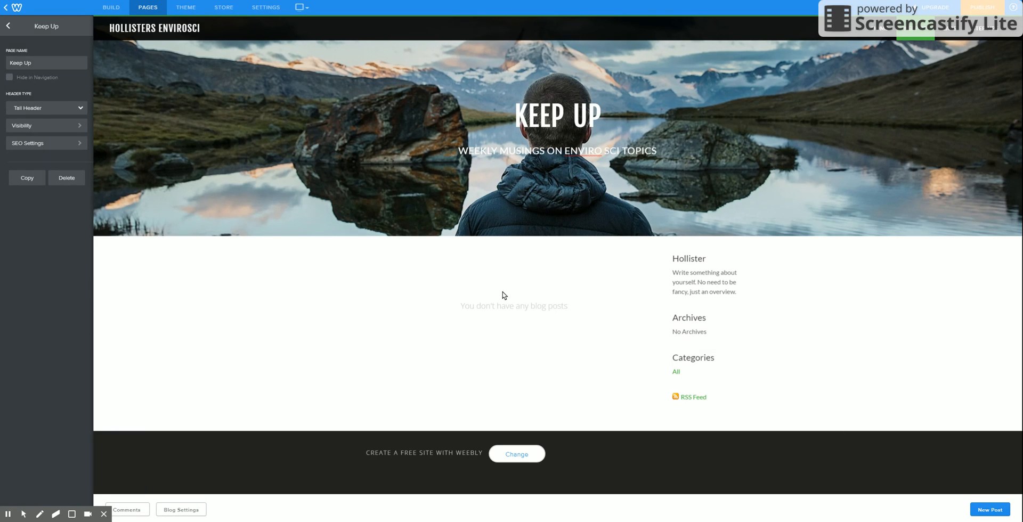
- Create a new blog post on the Keep Up page titled "Rio's Disgusting Water"
click(991, 513)
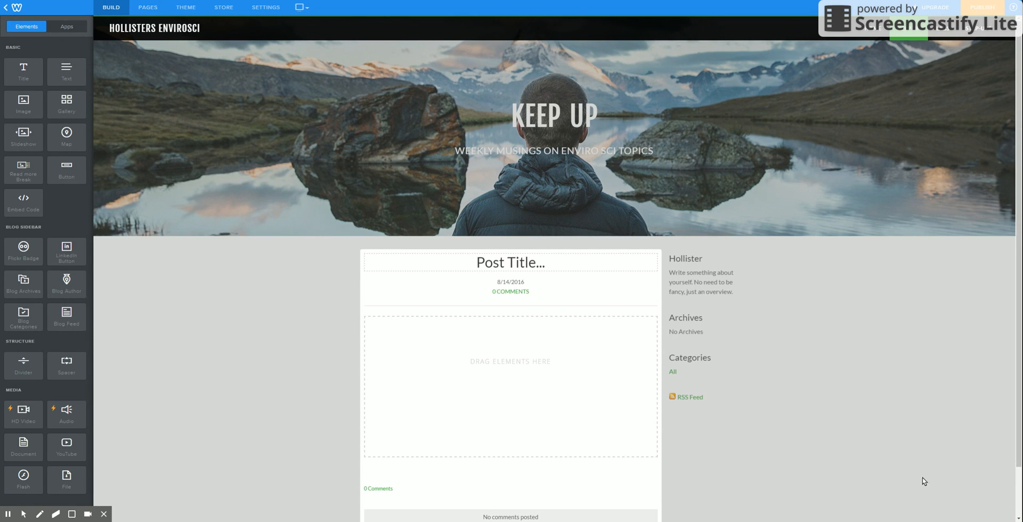
click(532, 266)
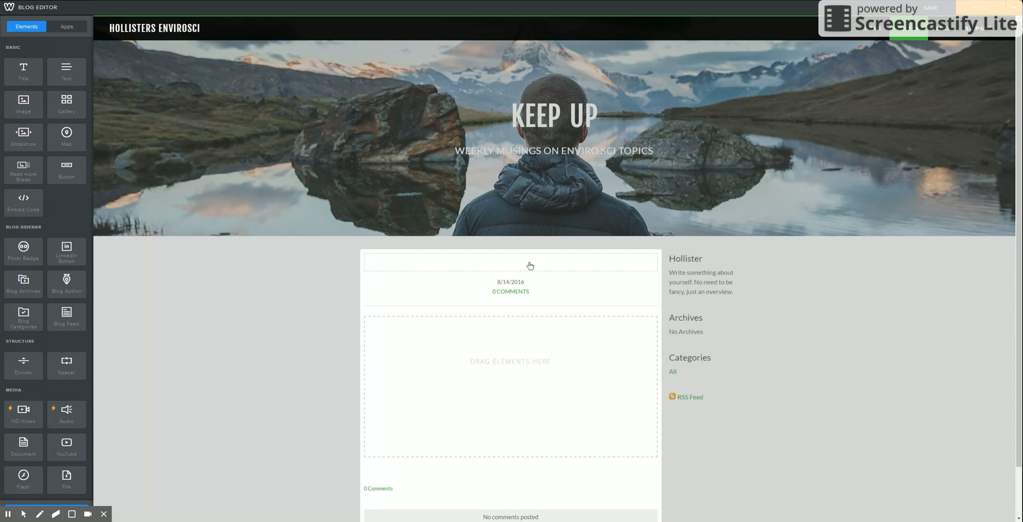
text(Ri)
key(BackSpace)
text(io's Disgusting )
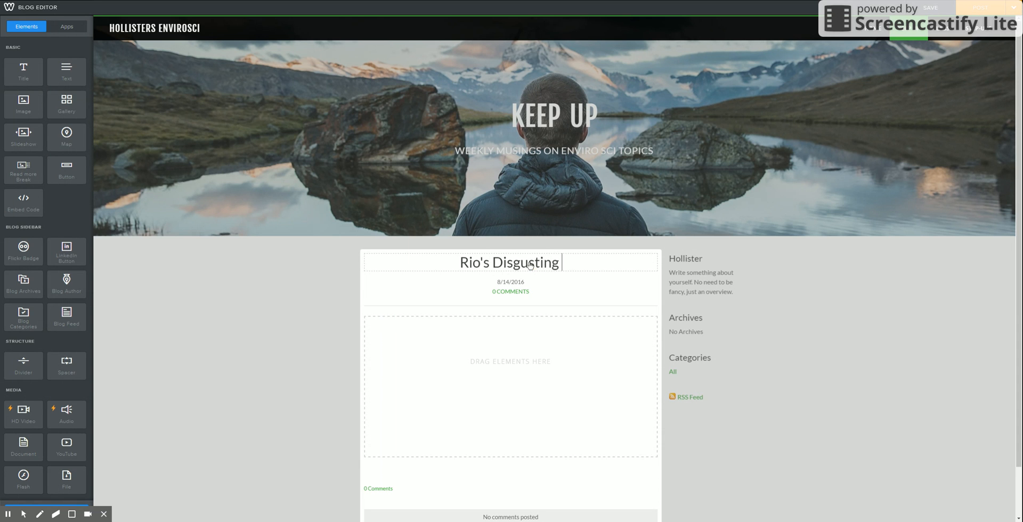
text(Water)
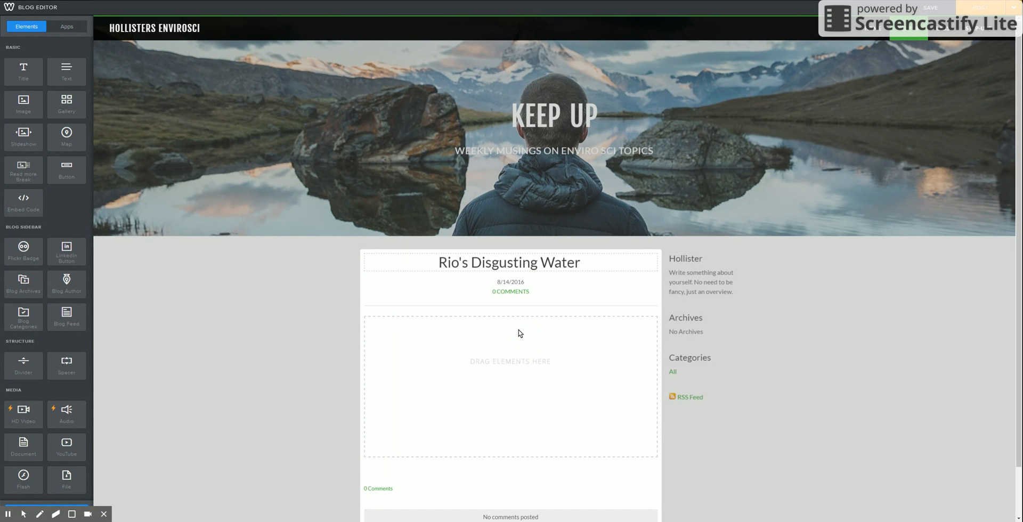
- Add a text element to the empty content area of the post
scroll(520, 337, down, 2)
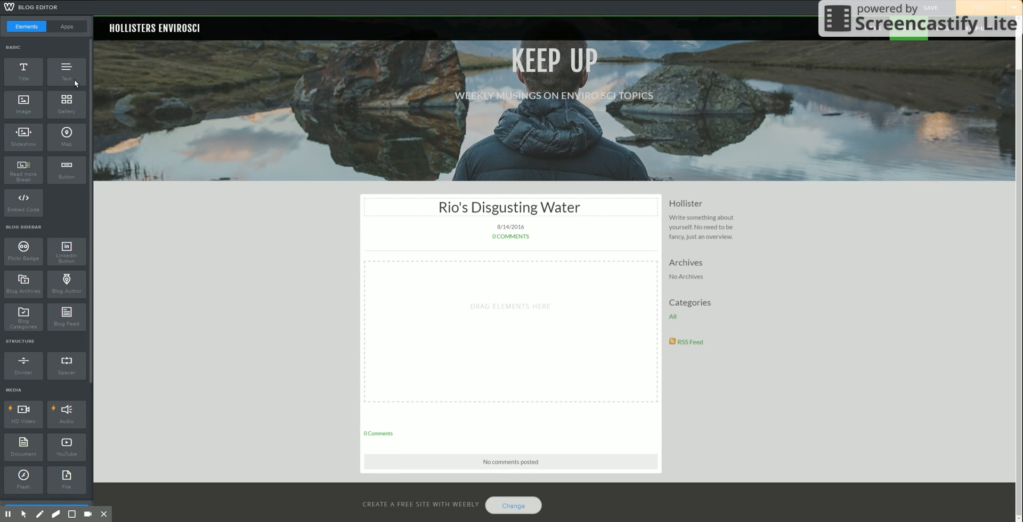
mouse_move(62, 78)
mouse_down()
mouse_move(120, 107)
mouse_move(63, 68)
mouse_up()
scroll(49, 248, down, 4)
scroll(35, 282, up, 4)
drag(62, 74, 477, 288)
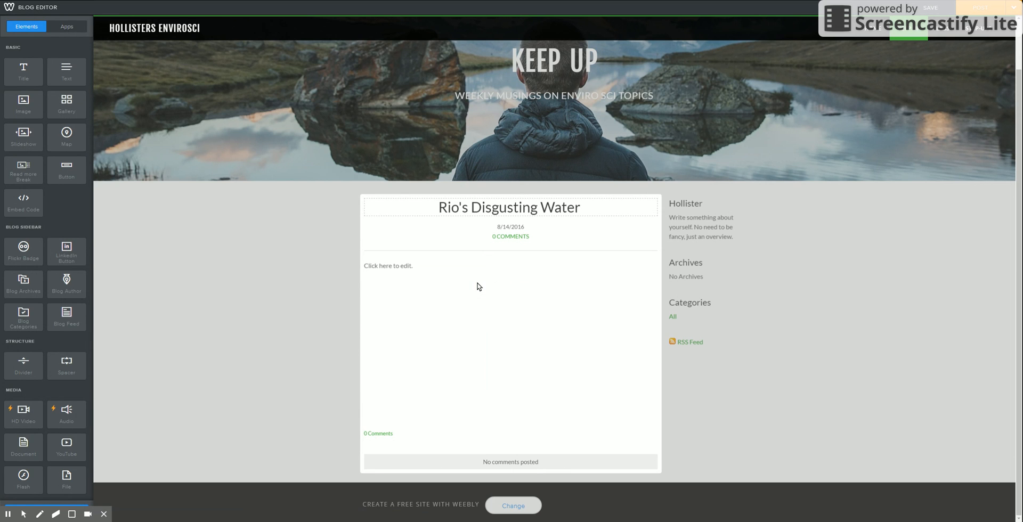
- Fill the post's text element with about two lines of filler text beginning with "This"
click(409, 269)
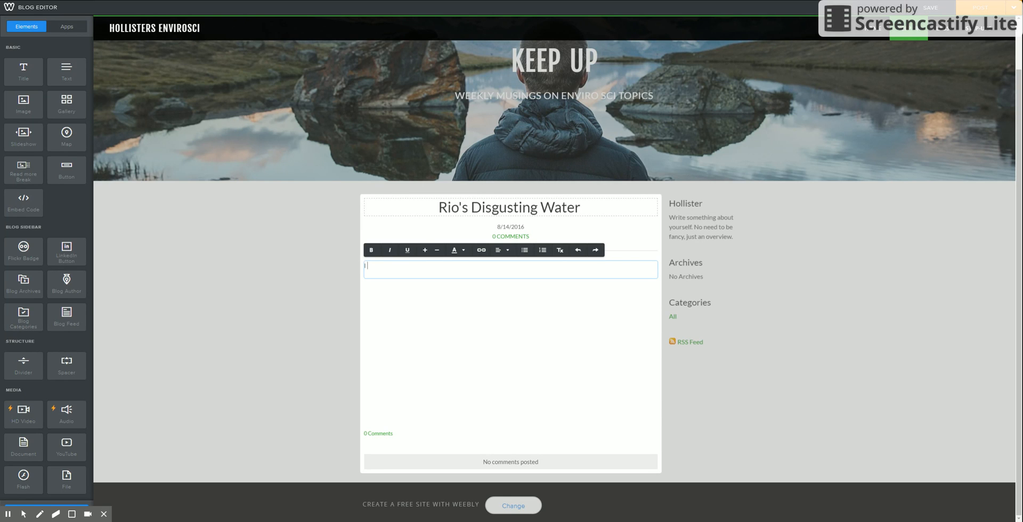
text(This arteiksdfjlaksj ;ldfjsg; df;lg jdfklgjl;)
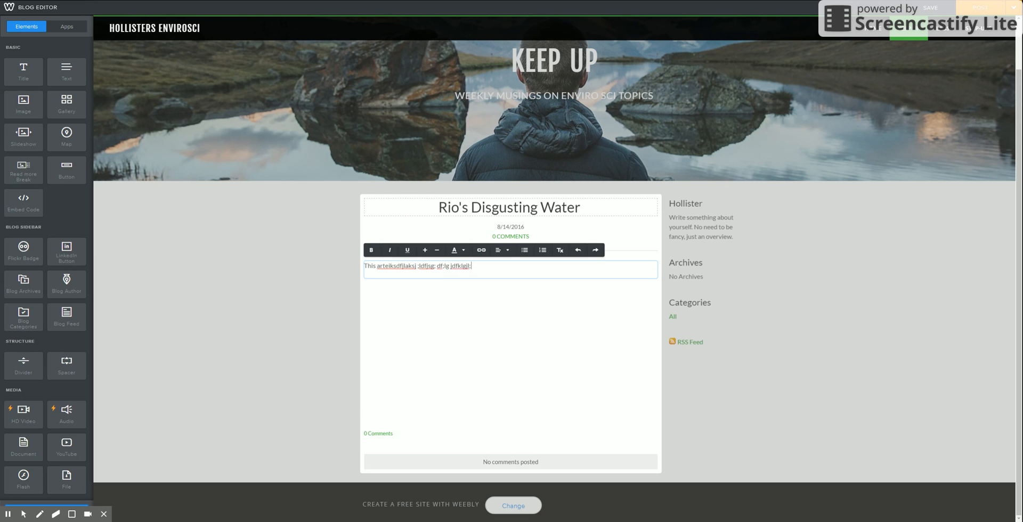
text(dsjg;l dj gg; jj jd;lsjgdsfjg;dfjsgdjsfg;jdfs;lgj d;fjg;sdj)
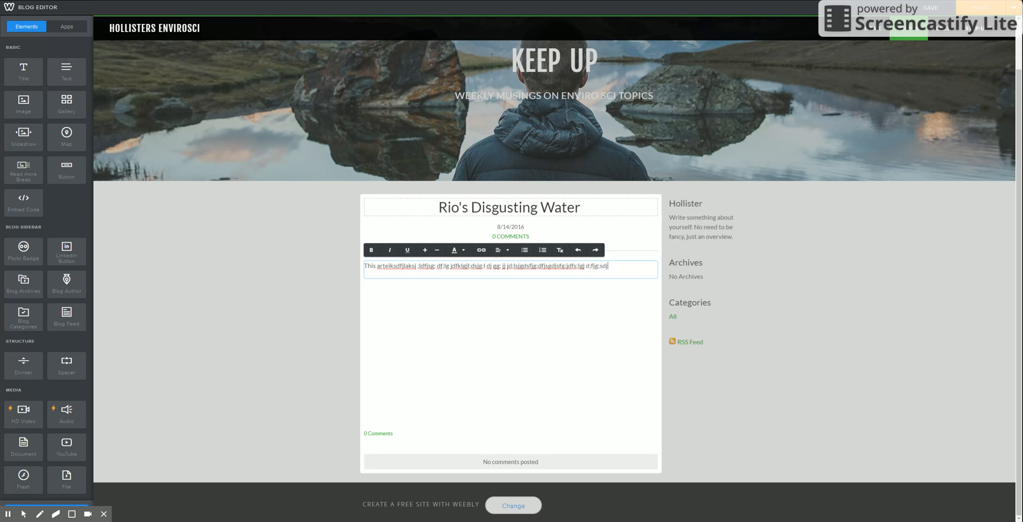
text(djsfgjs sdf;jg;ldjsfljdfsg)
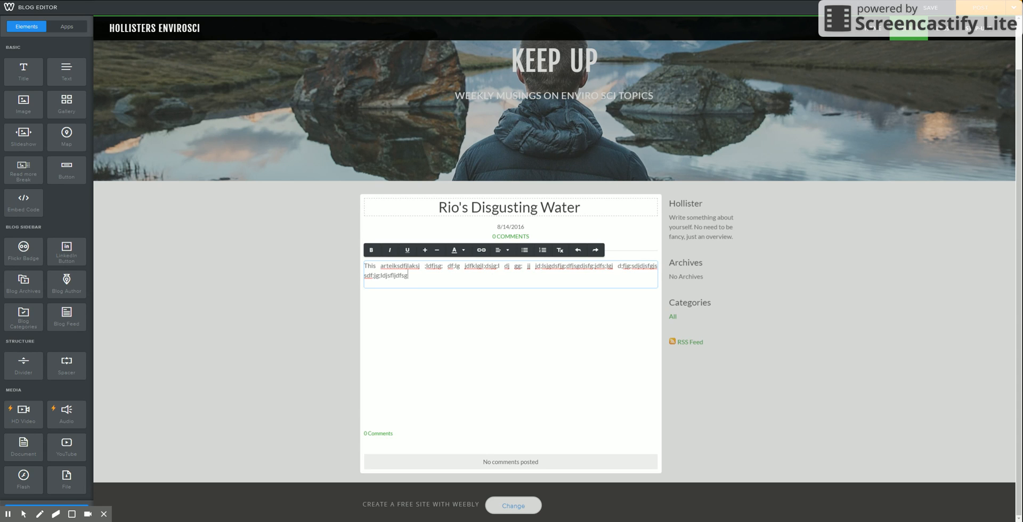
text(jirt;dklfjg;sjdjfg;sdjfg dfjs;dfjg dg)
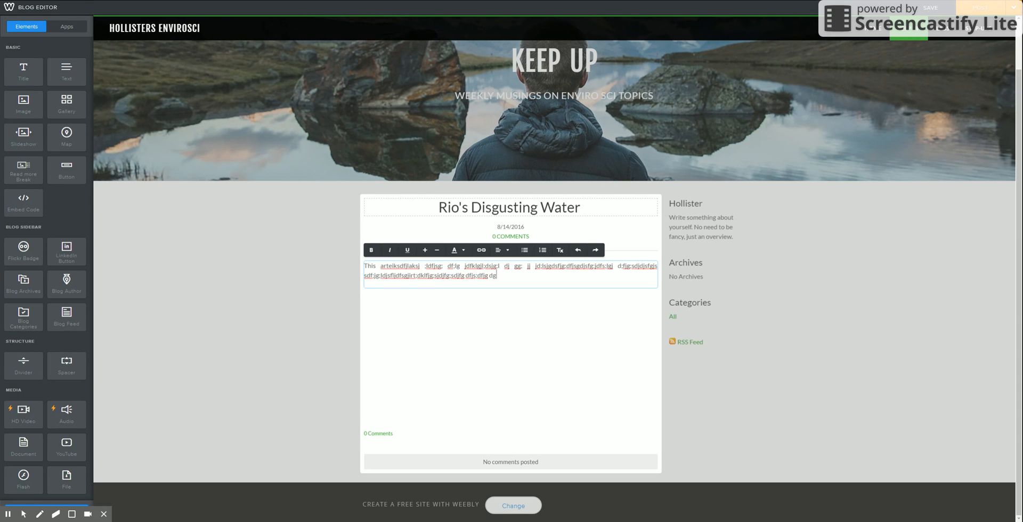
text( ;sdj;dsjfgdsjgs)
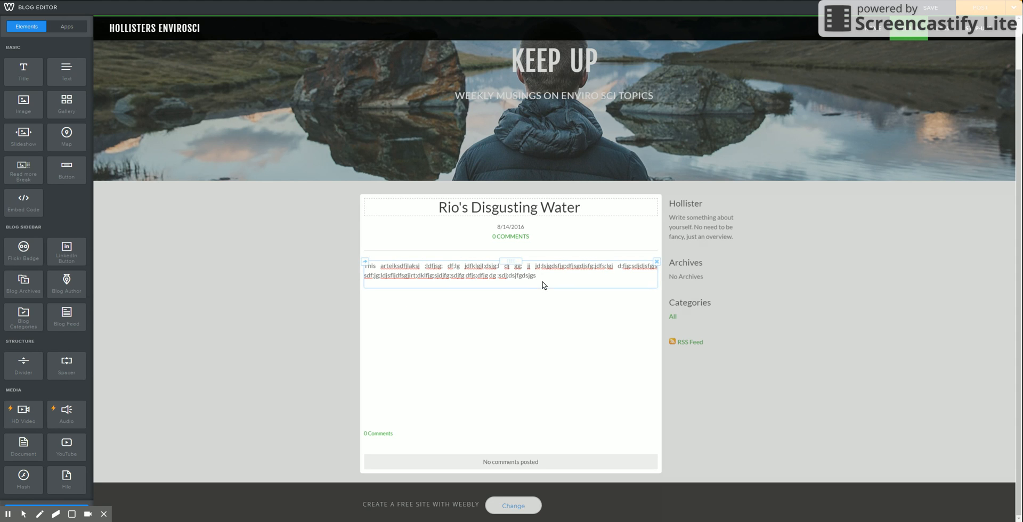
- Add an image element directly below the text paragraph in the post
click(25, 109)
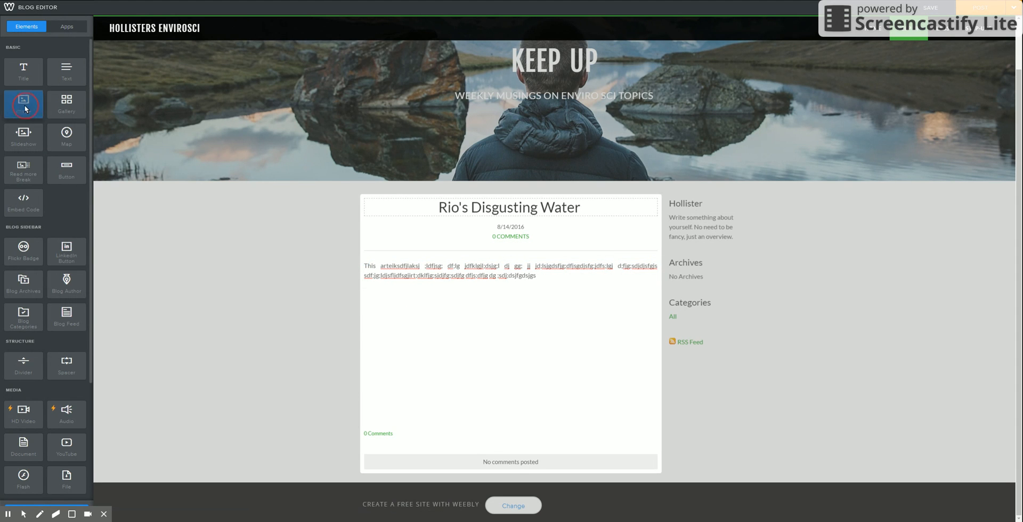
drag(25, 109, 368, 275)
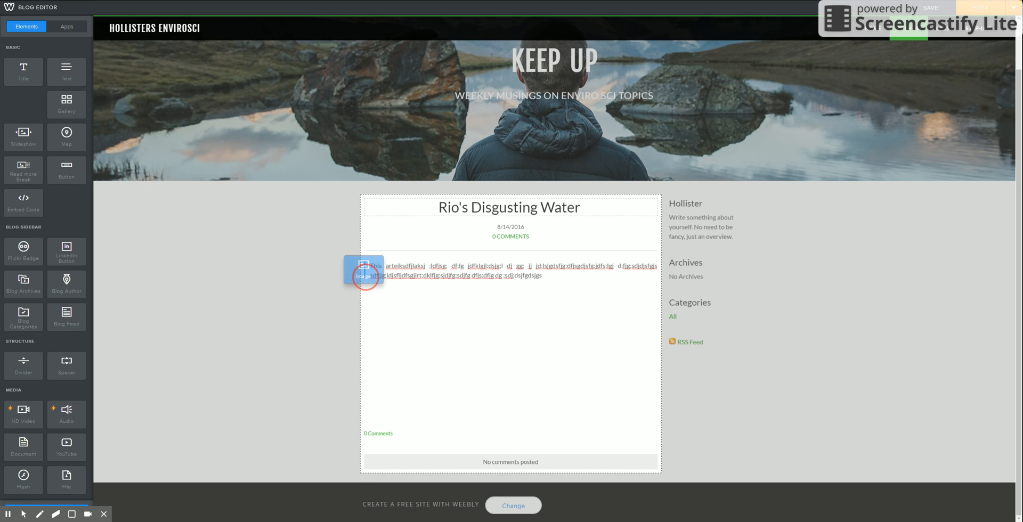
drag(453, 283, 367, 270)
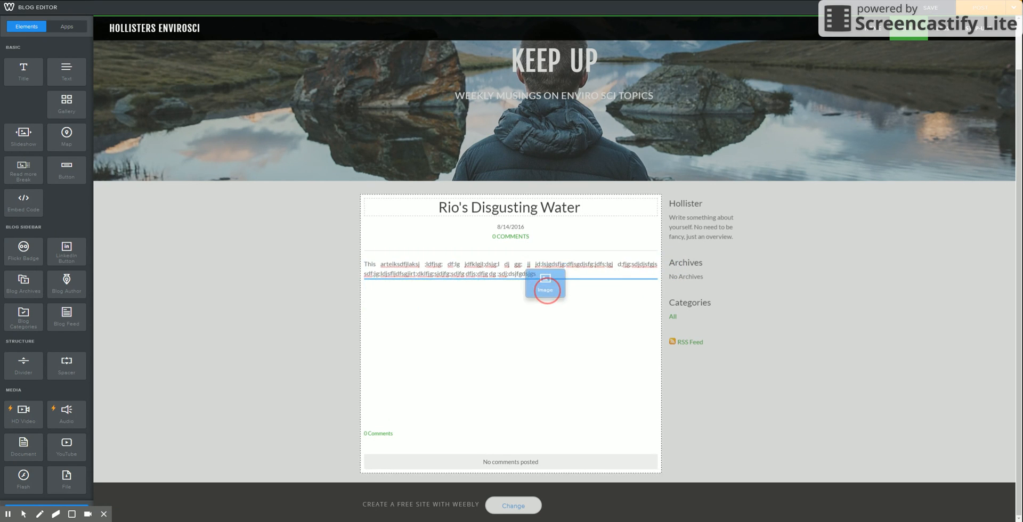
drag(548, 294, 544, 293)
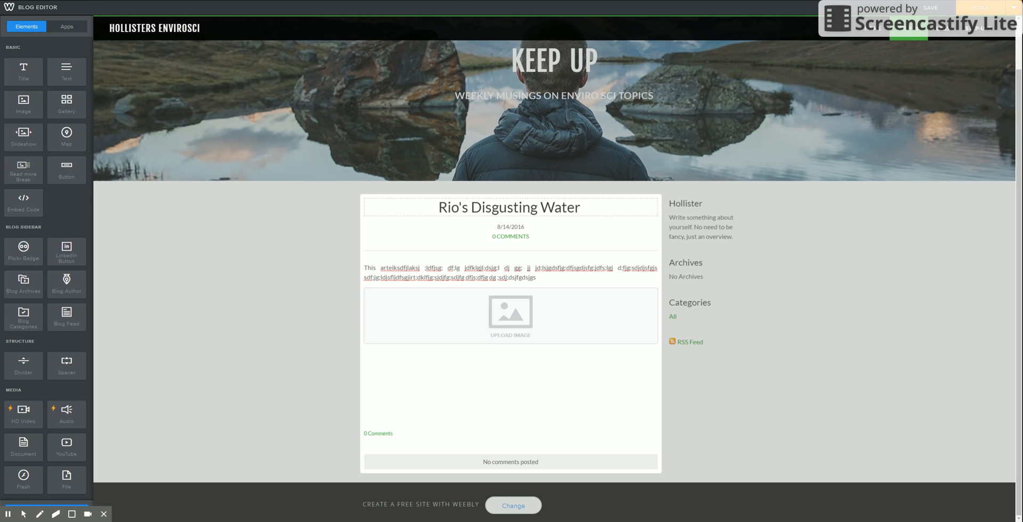
- Review the image source options for the image placeholder, including Image URL, and close them without inserting a picture
click(541, 312)
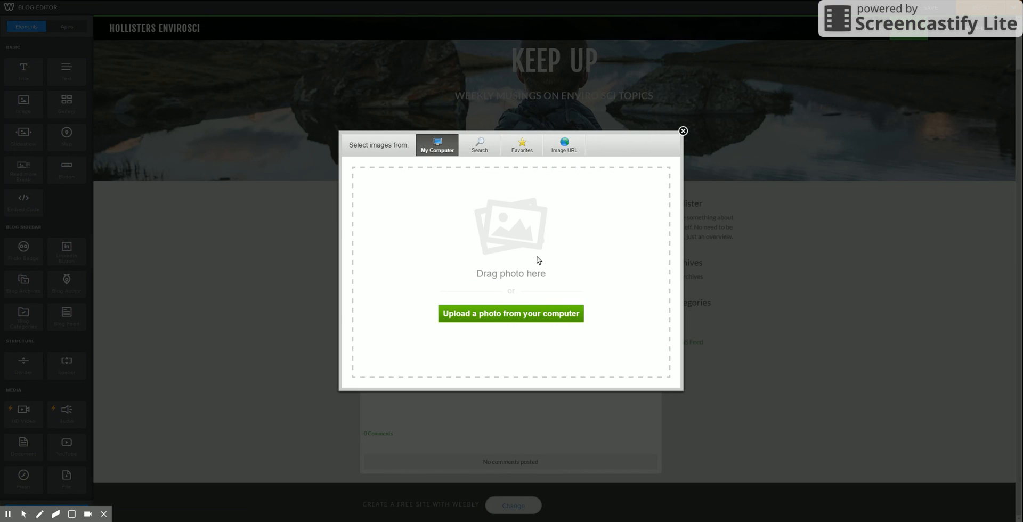
click(547, 148)
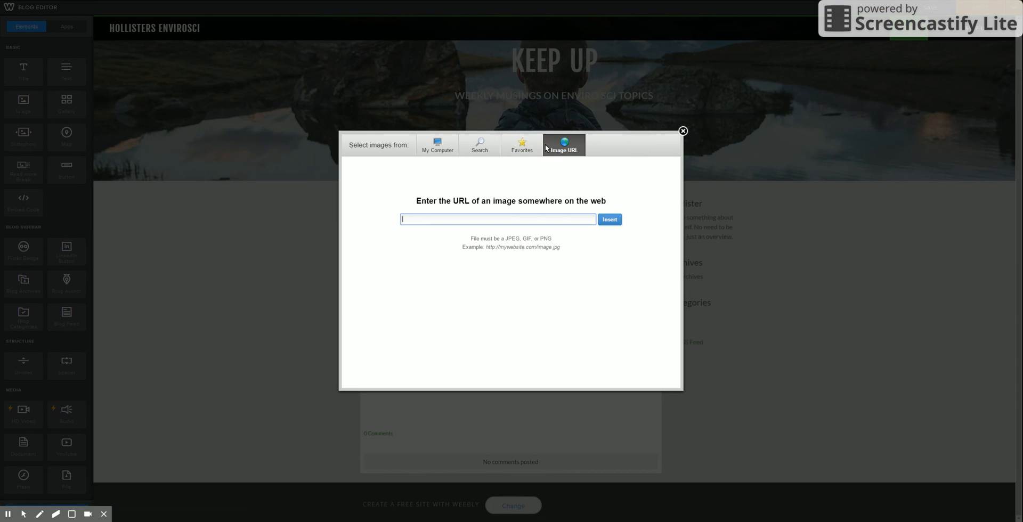
click(529, 219)
click(683, 132)
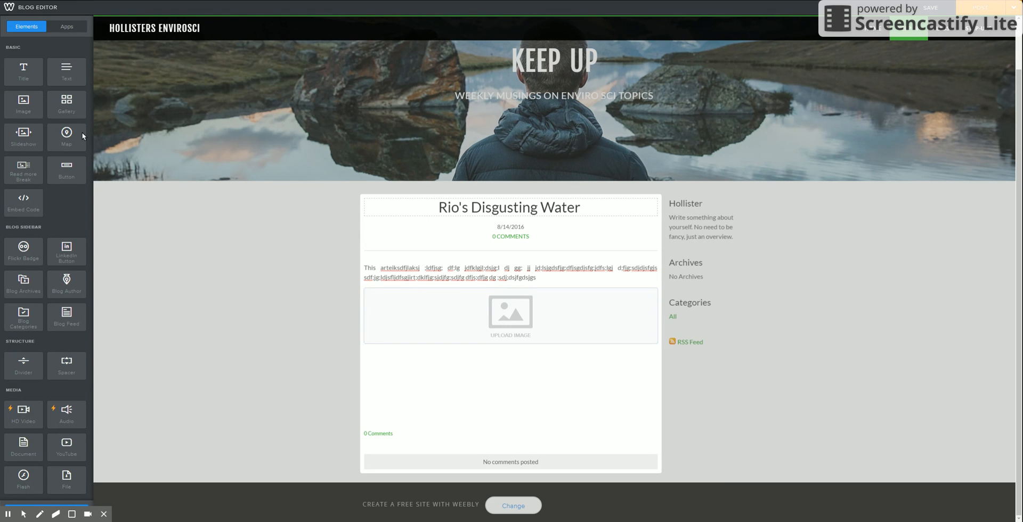
- Add a second text element beside the post's first paragraph and fill it with one line of filler text
drag(72, 78, 642, 275)
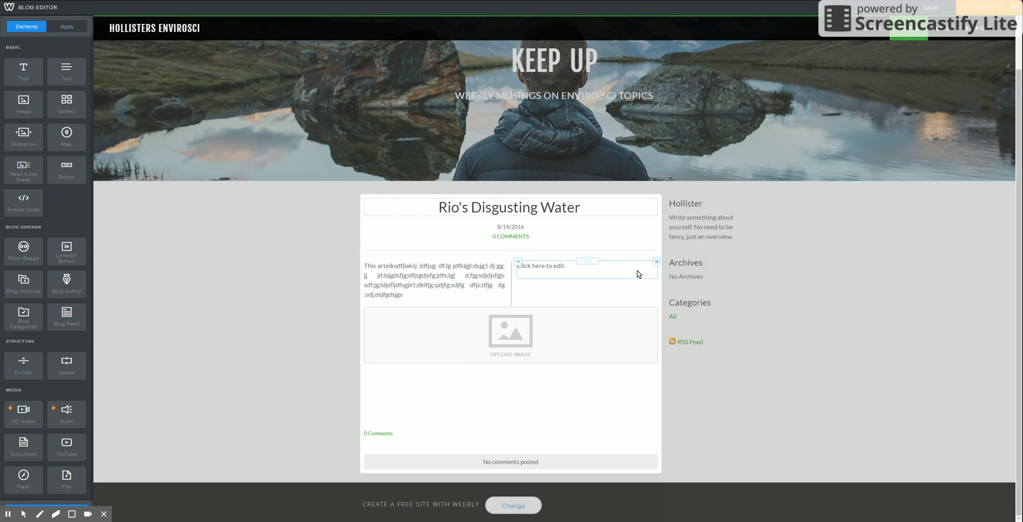
click(544, 270)
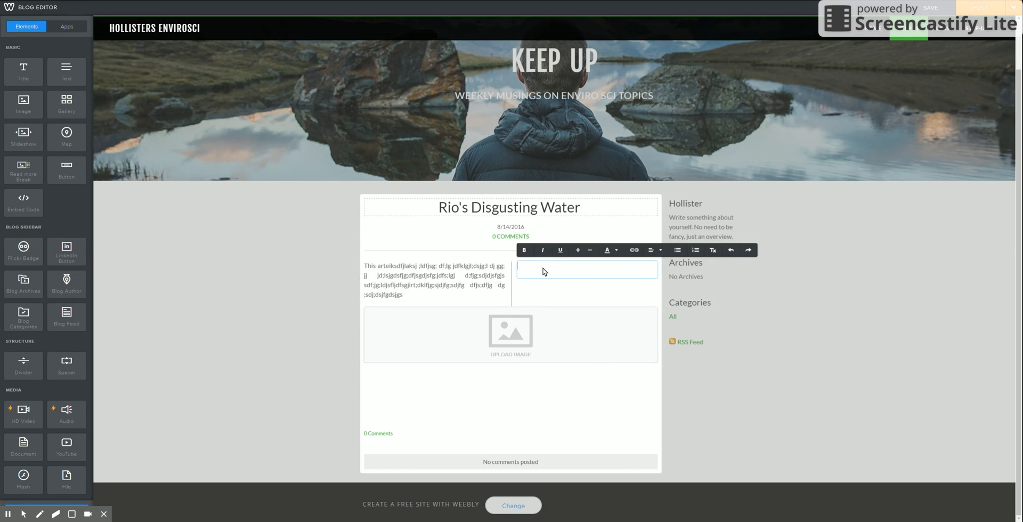
text(dskljgdklfjgkjdfs;gljsdflkgjdk;lfjg;)
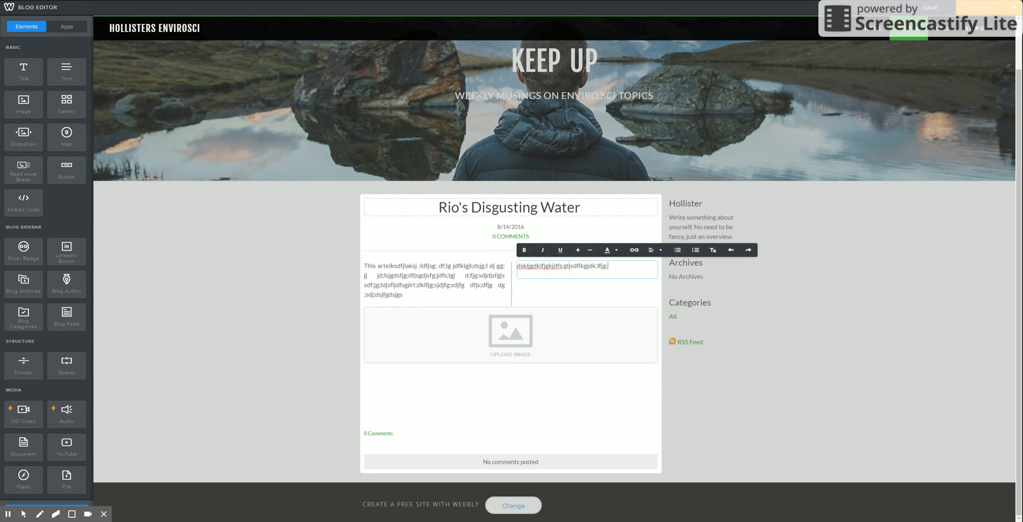
text(lj fdsgdfg)
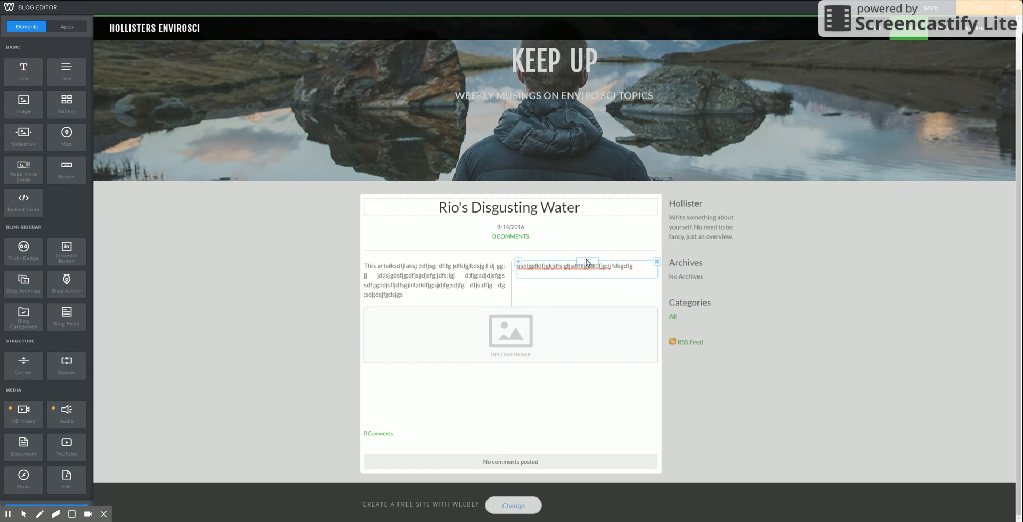
- Move the second text element out of the side column to directly below the image placeholder
mouse_move(587, 261)
mouse_down()
mouse_move(537, 372)
mouse_move(583, 266)
mouse_up()
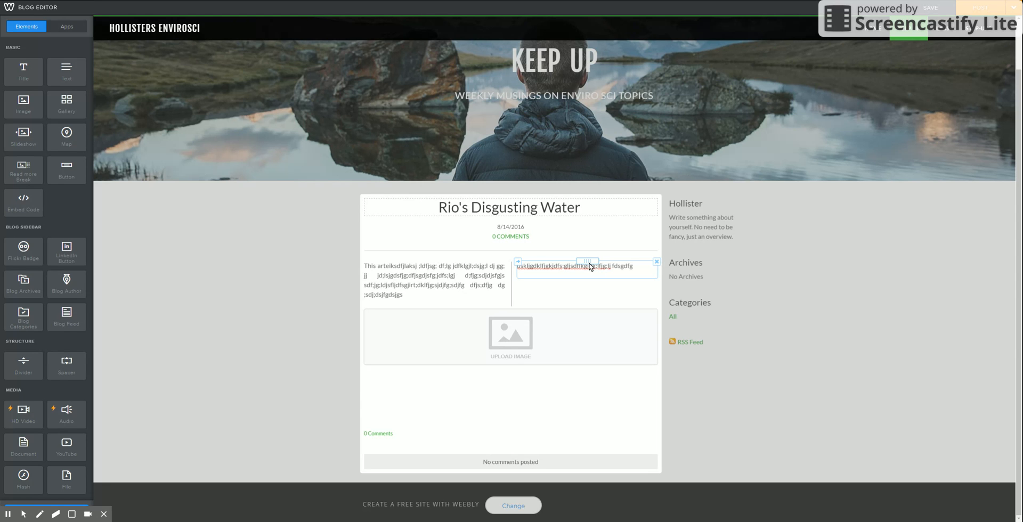
drag(588, 265, 541, 379)
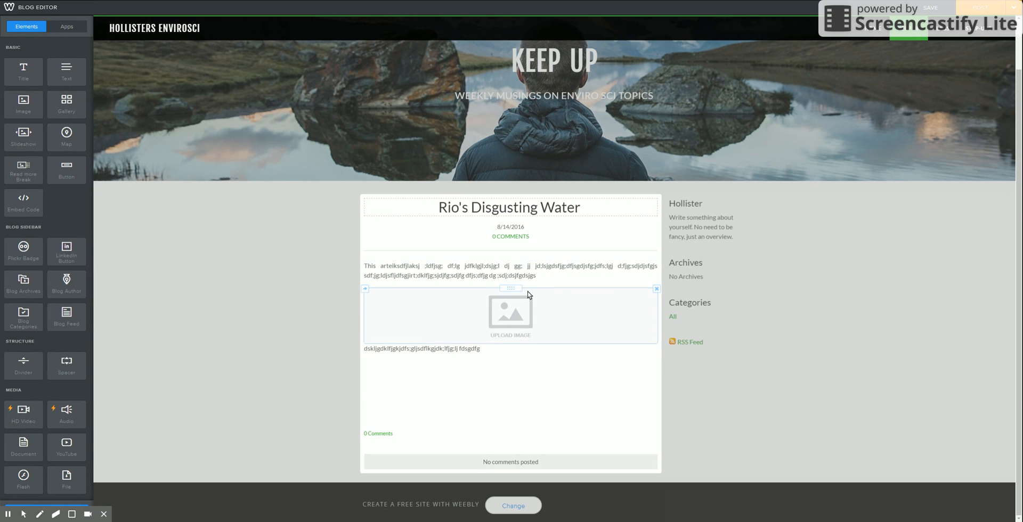
- Post the "Rio's Disgusting Water" entry to the Keep Up blog page and dismiss the notice
scroll(566, 297, up, 1)
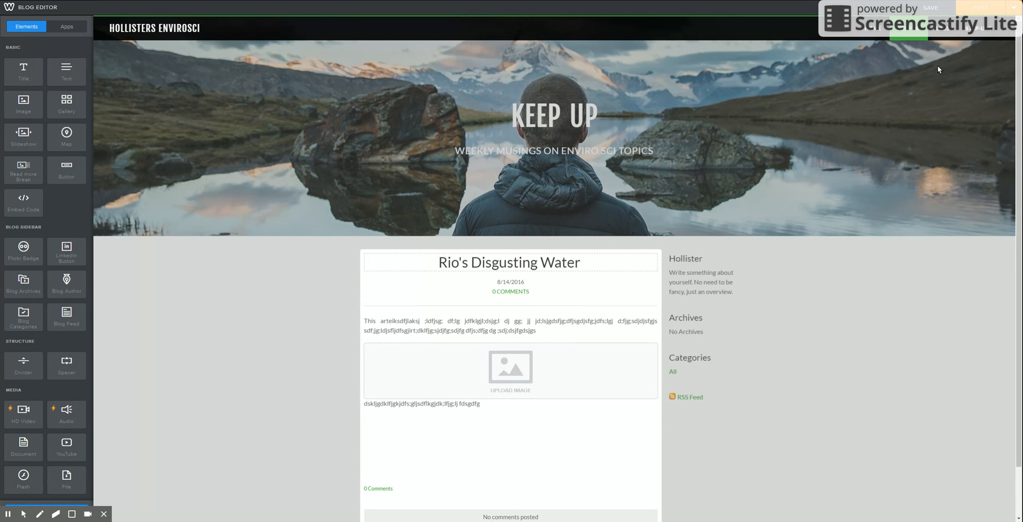
click(980, 11)
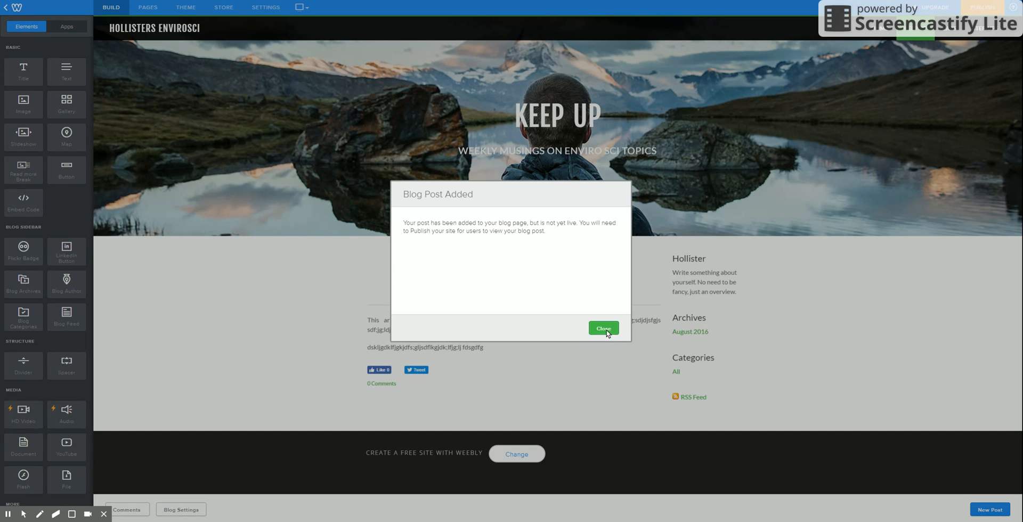
click(606, 331)
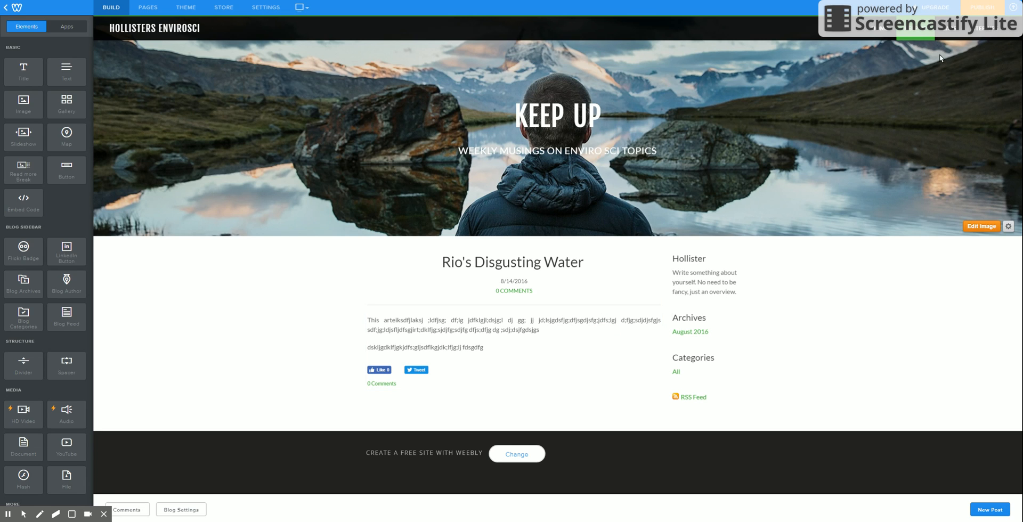
- Publish the website on the prefilled free Weebly.com subdomain and close the publishing dialog without registering a custom domain
click(988, 11)
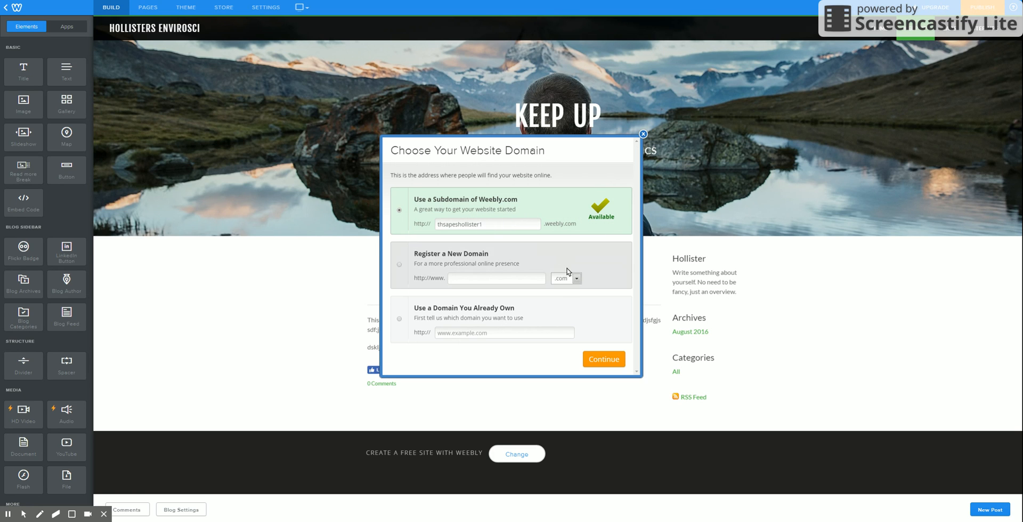
click(604, 360)
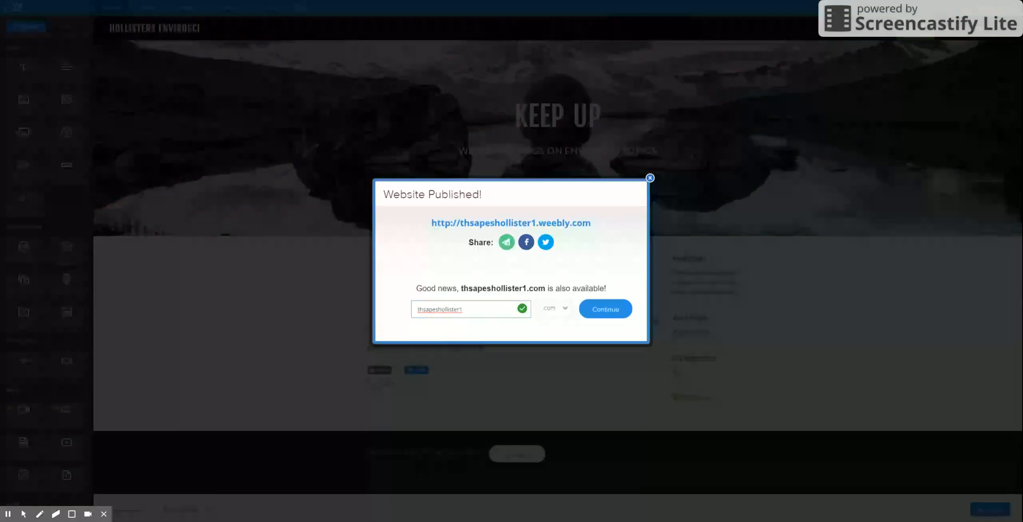
click(650, 179)
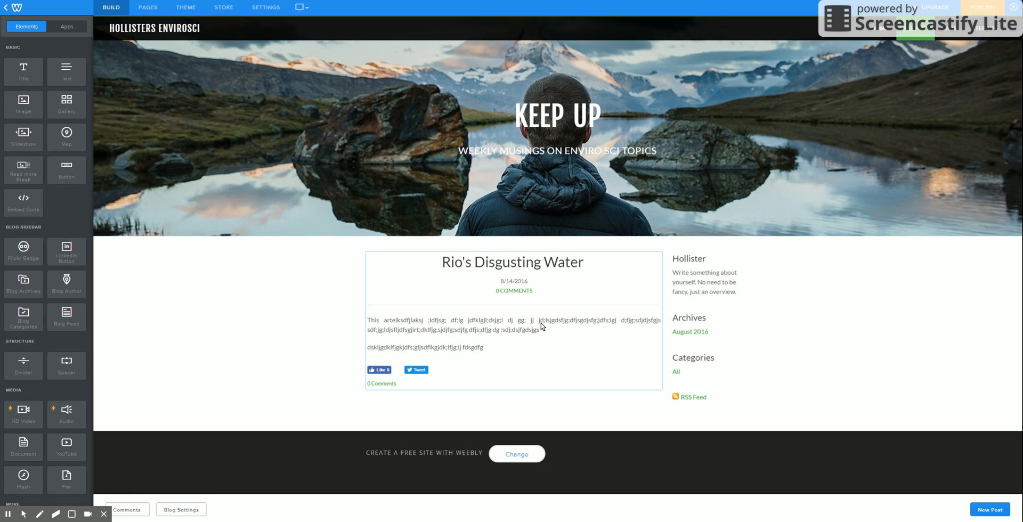
- Go from the Keep Up page settings back to the site's page list and open the Labs page
click(147, 9)
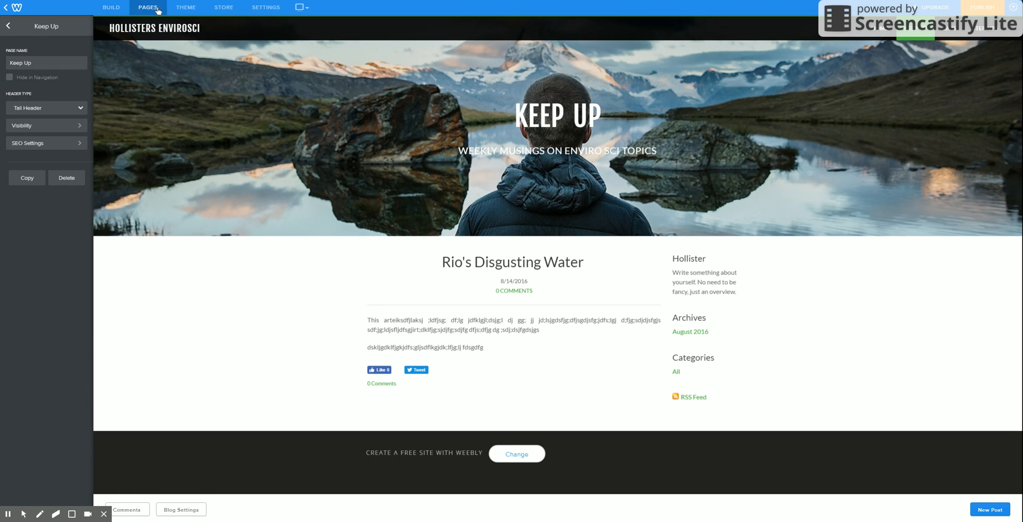
click(8, 26)
click(34, 91)
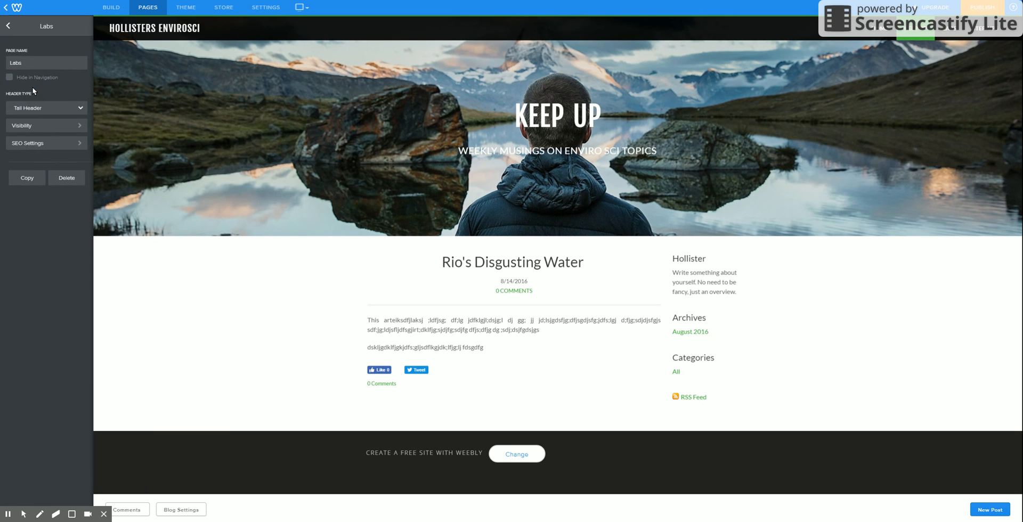